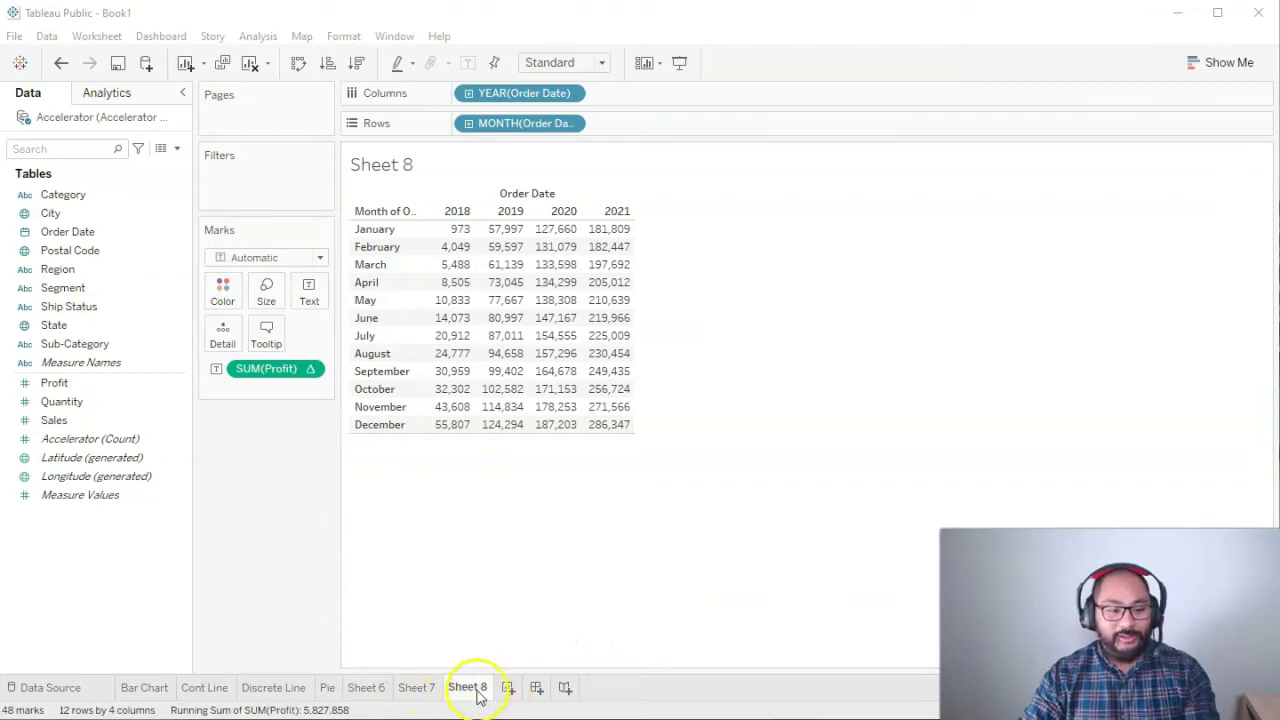
- Delete the worksheets Sheet 8, Sheet 7 and Sheet 6 from the workbook
click(561, 507)
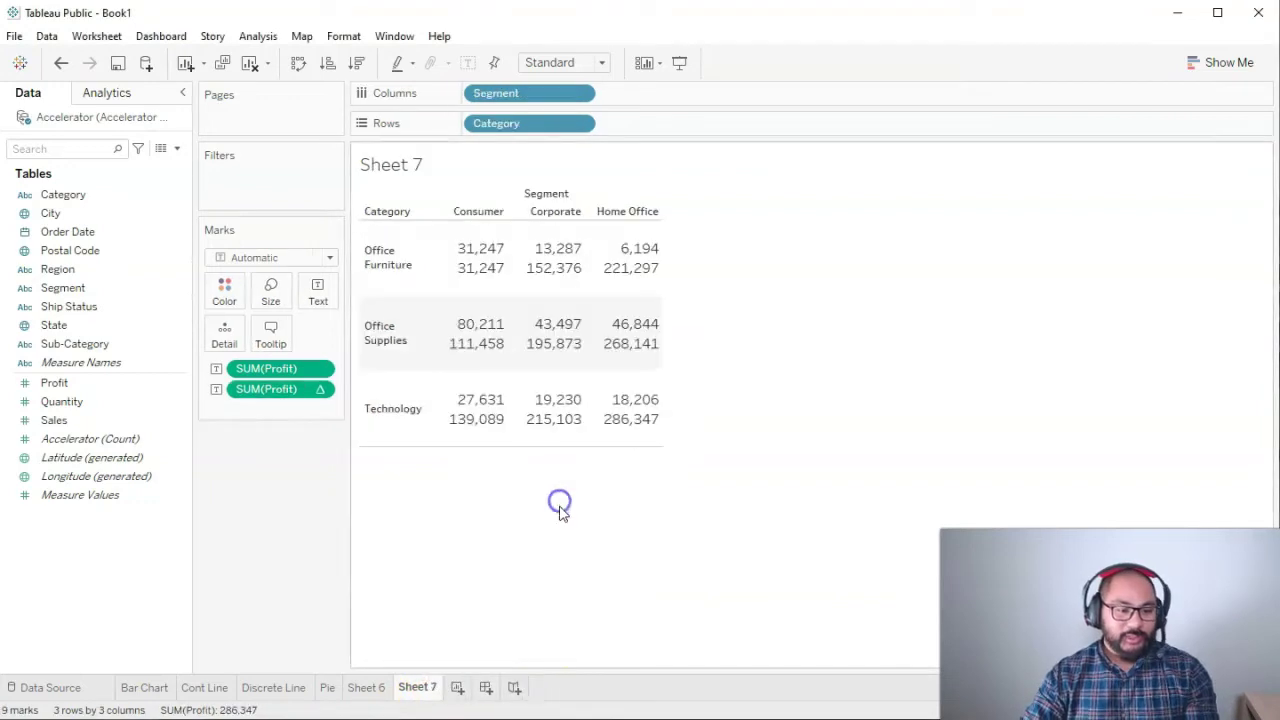
right_click(414, 686)
click(487, 495)
right_click(367, 687)
click(431, 507)
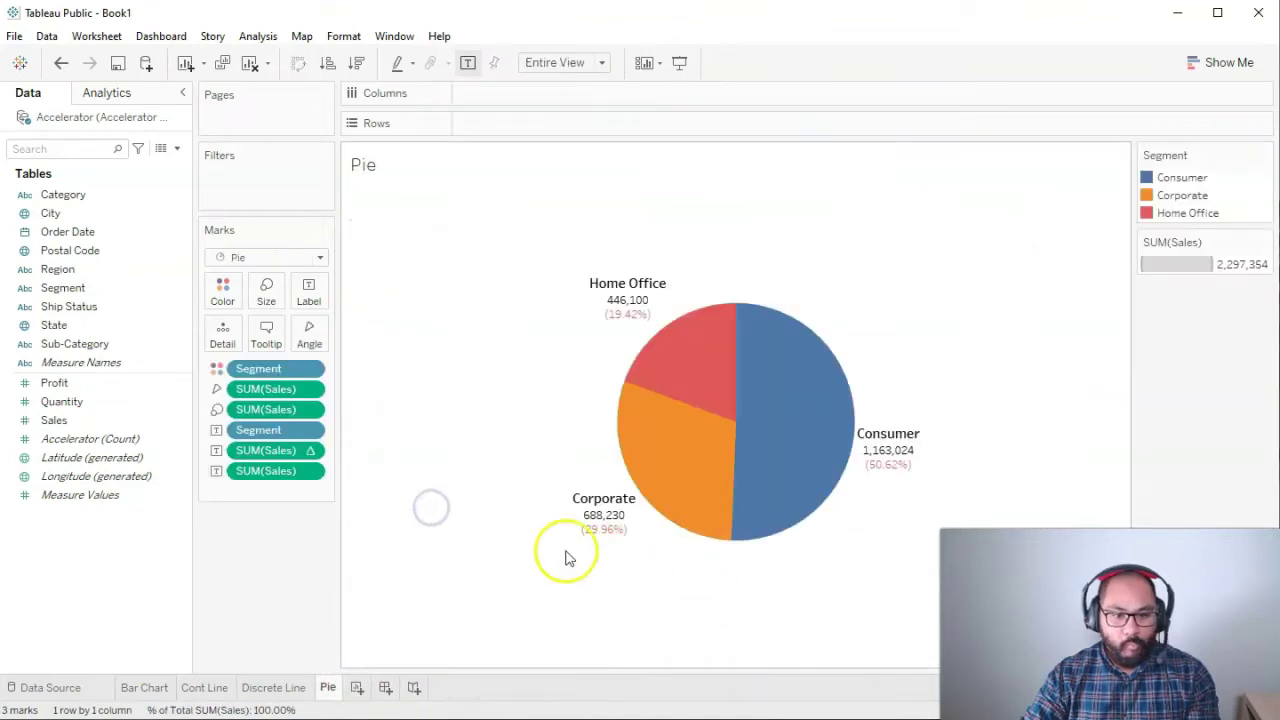
- Delete the Pie, Discrete Line and Cont Line worksheets, keeping only Bar Chart
right_click(328, 687)
click(391, 503)
right_click(293, 690)
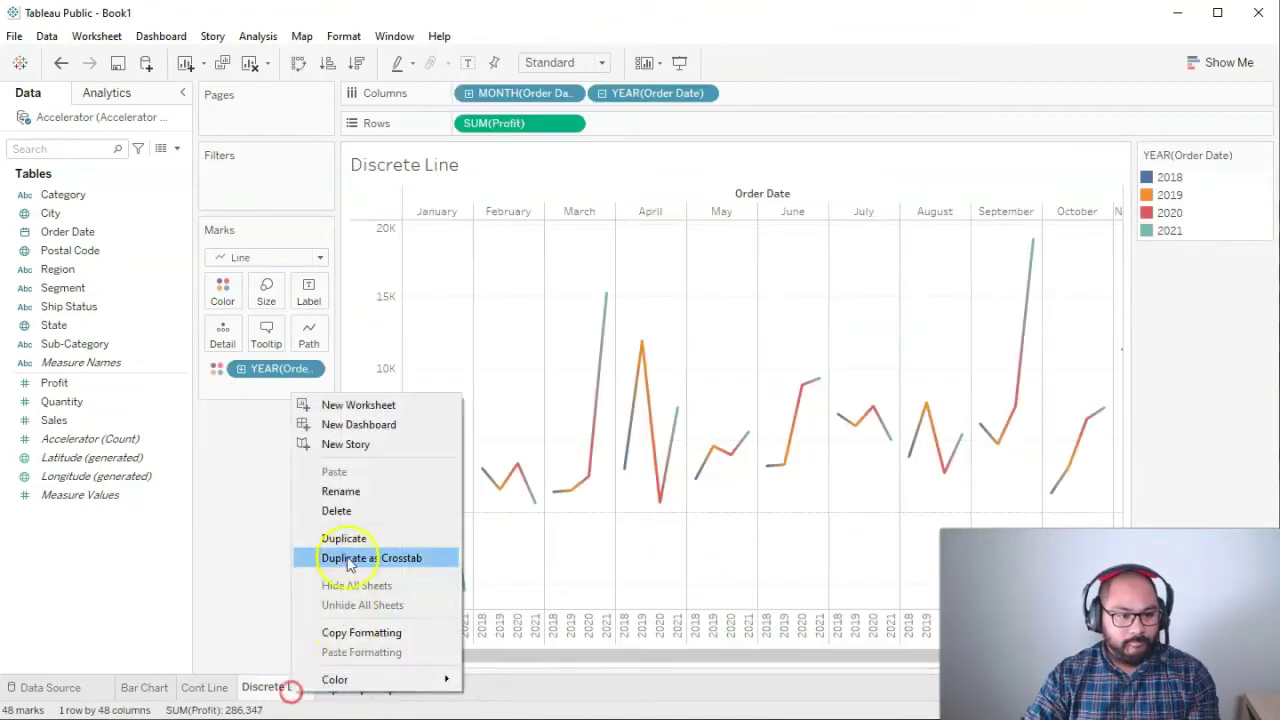
click(330, 510)
right_click(217, 697)
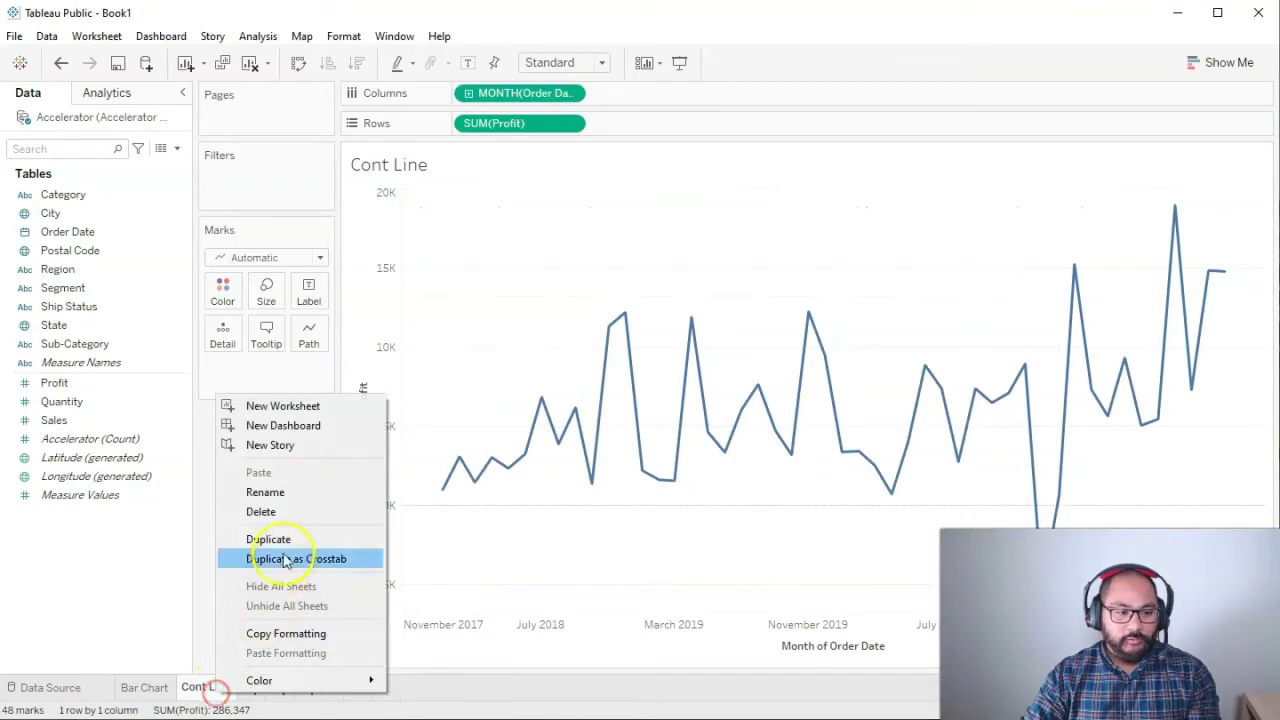
click(286, 518)
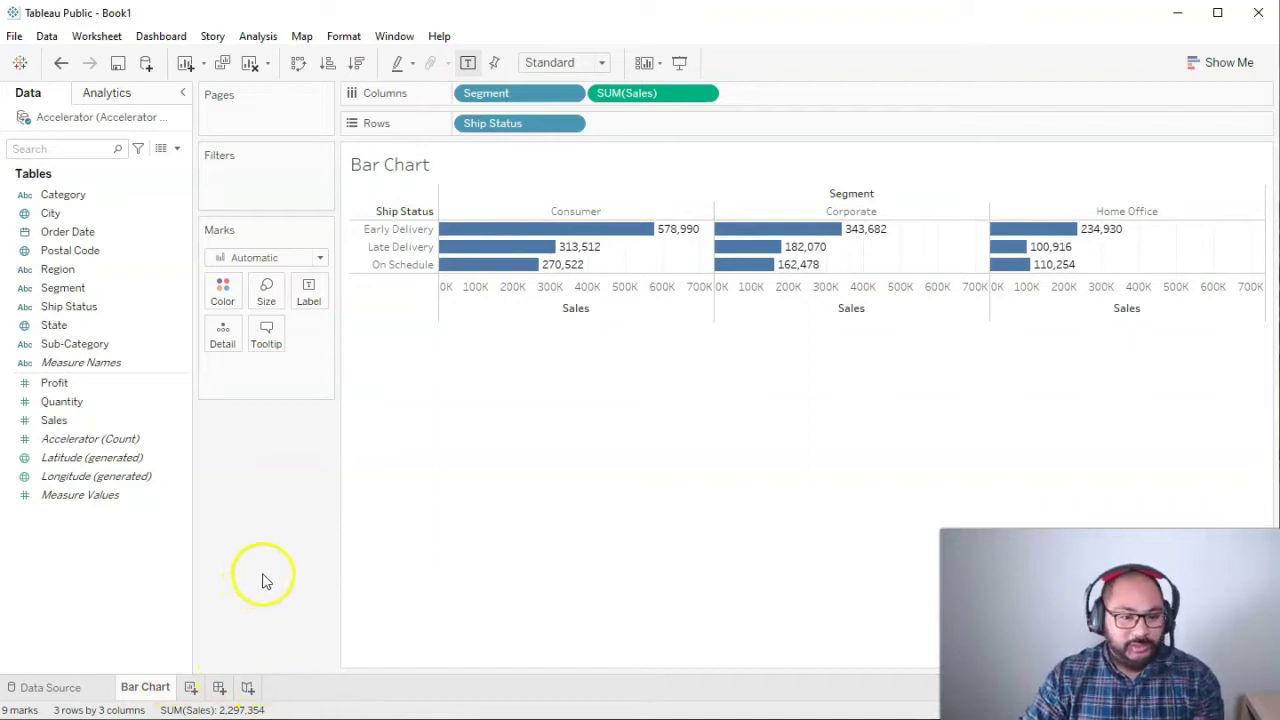
- Add a new blank worksheet and delete the Bar Chart worksheet
right_click(166, 690)
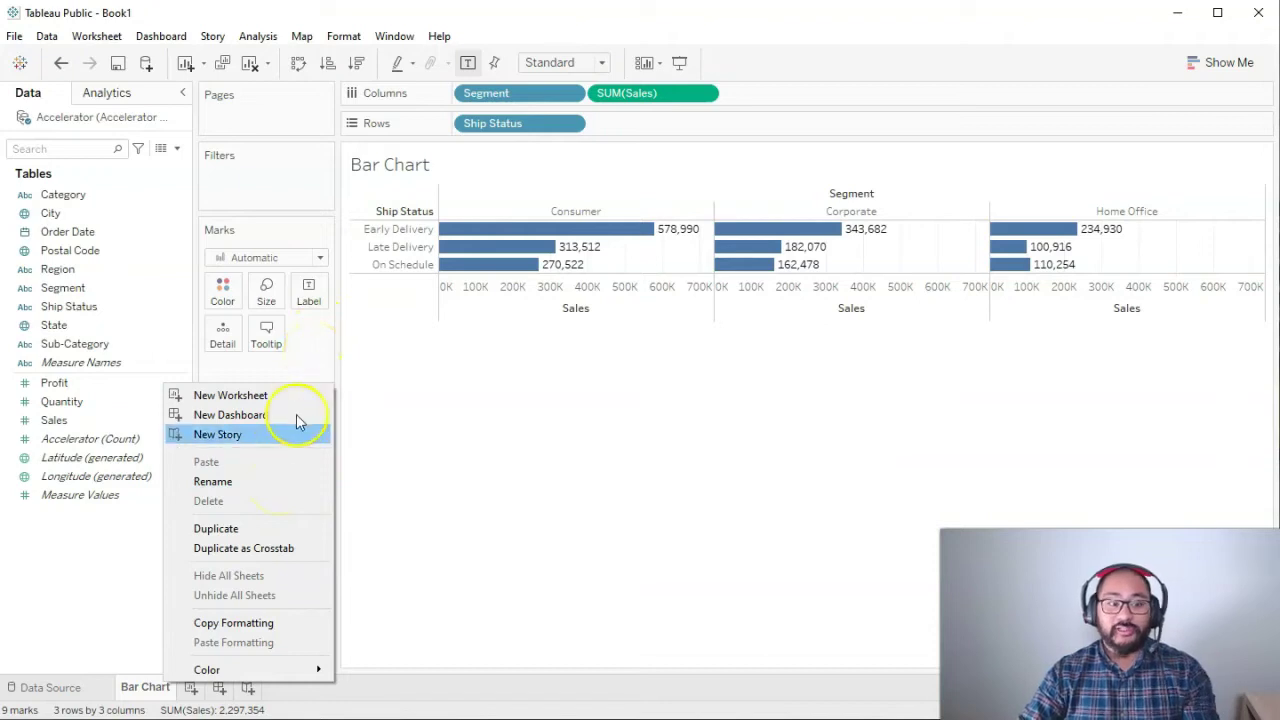
click(309, 369)
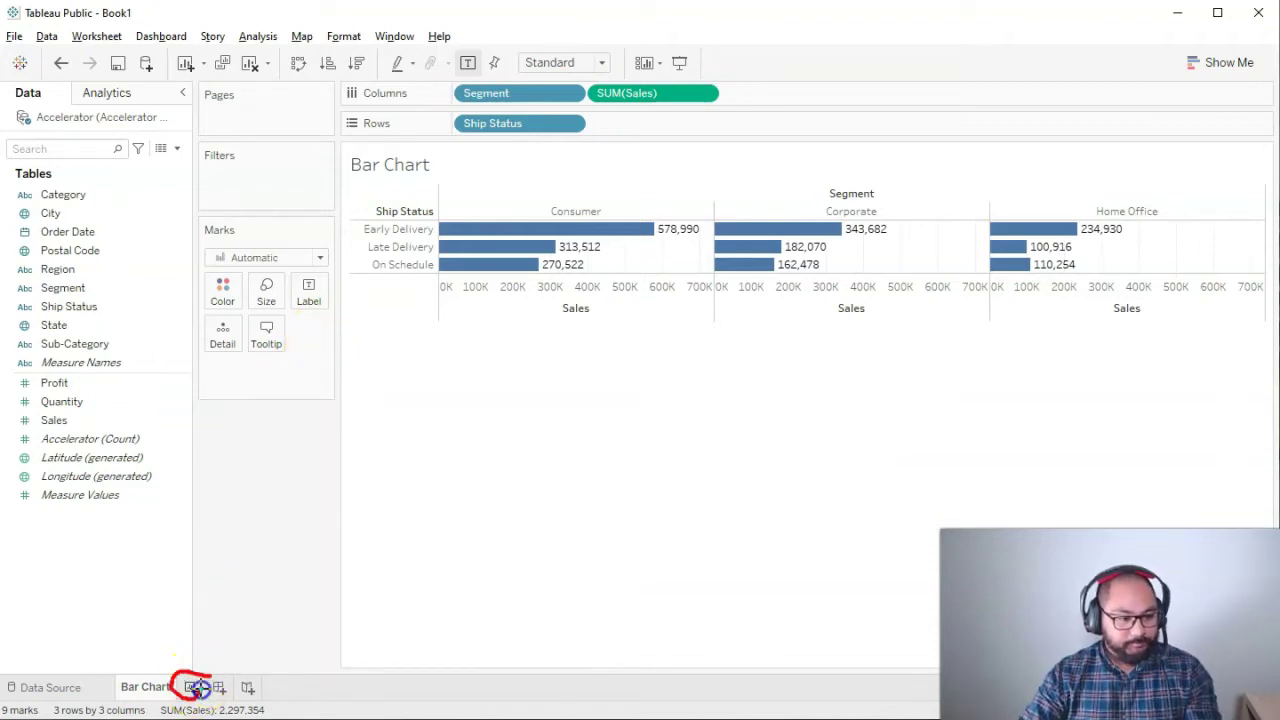
click(190, 687)
right_click(147, 687)
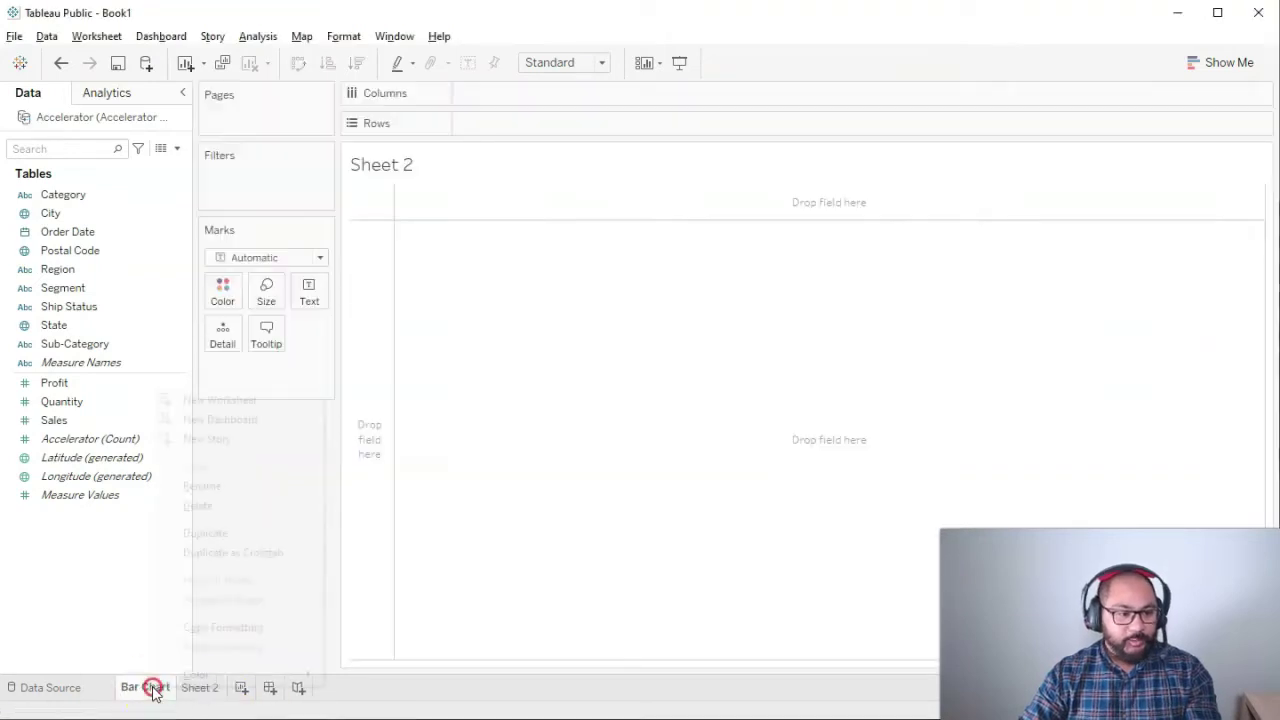
click(247, 508)
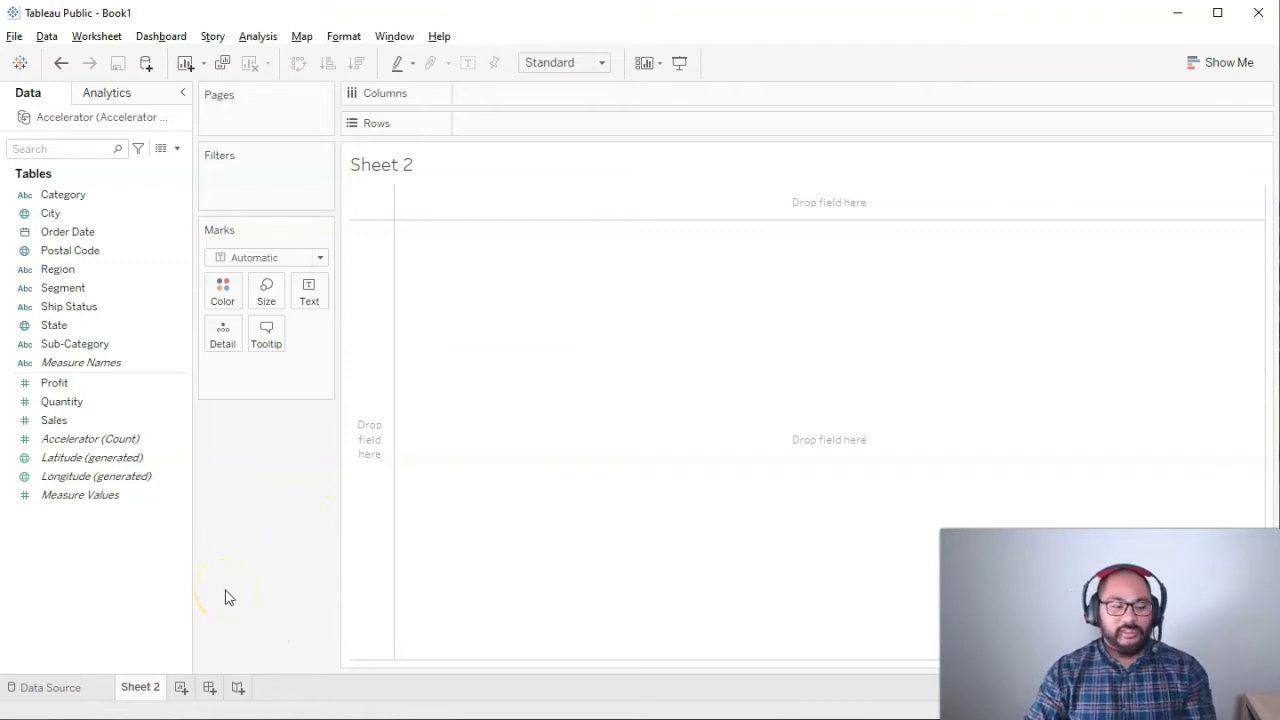
- Build a bar chart of Profit by Category and Sub-Category, with the bars coloured by Profit
double_click(100, 384)
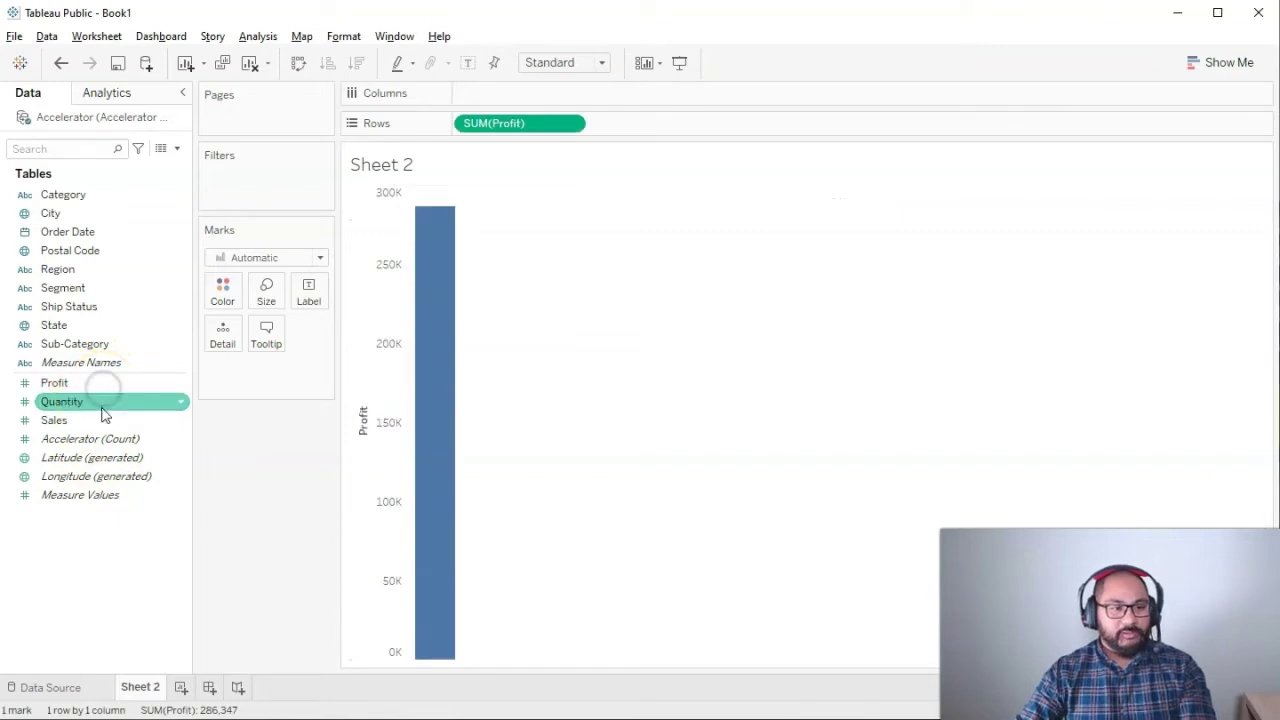
double_click(88, 197)
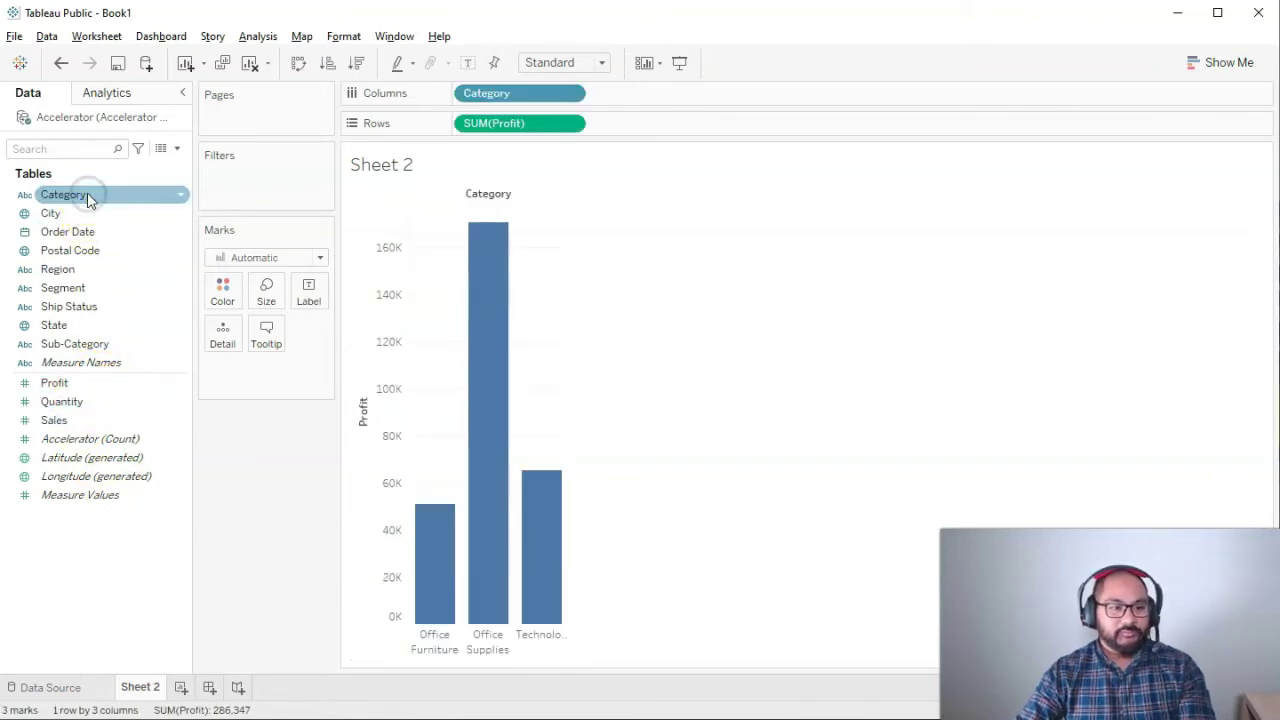
double_click(92, 344)
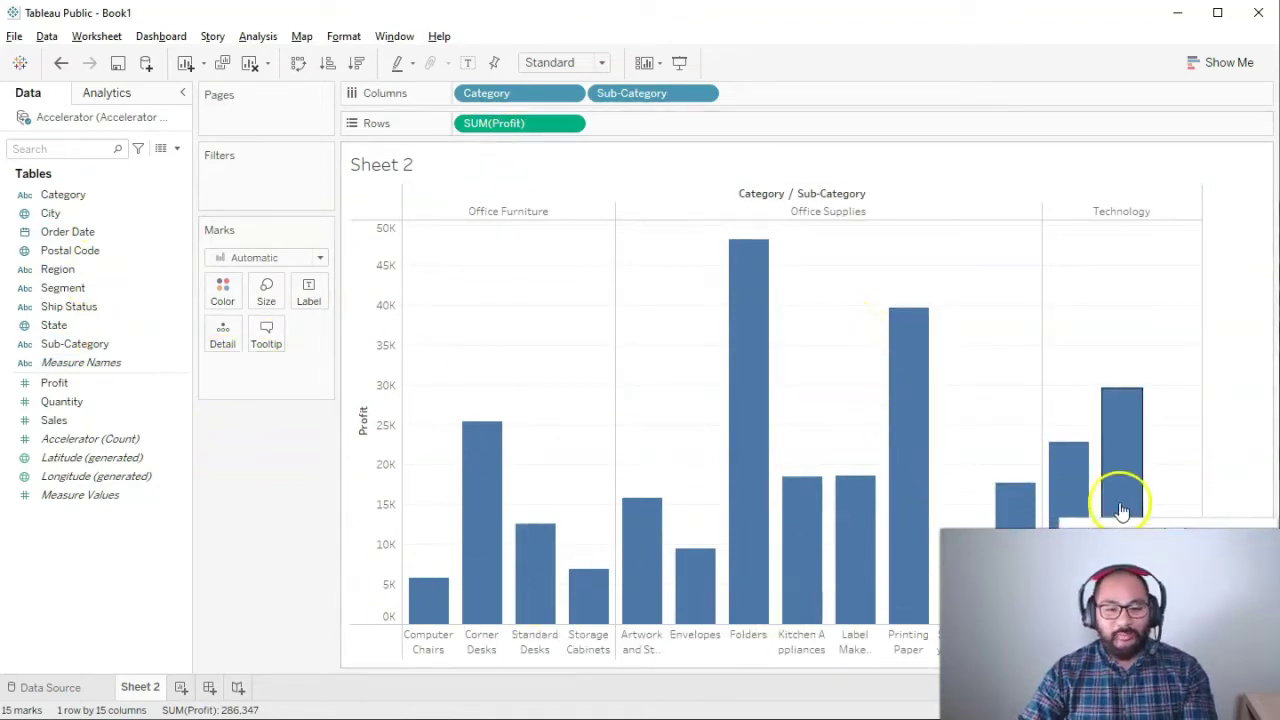
click(106, 383)
mouse_move(80, 395)
mouse_down()
mouse_move(443, 120)
mouse_move(100, 383)
mouse_move(233, 303)
mouse_move(231, 288)
mouse_up()
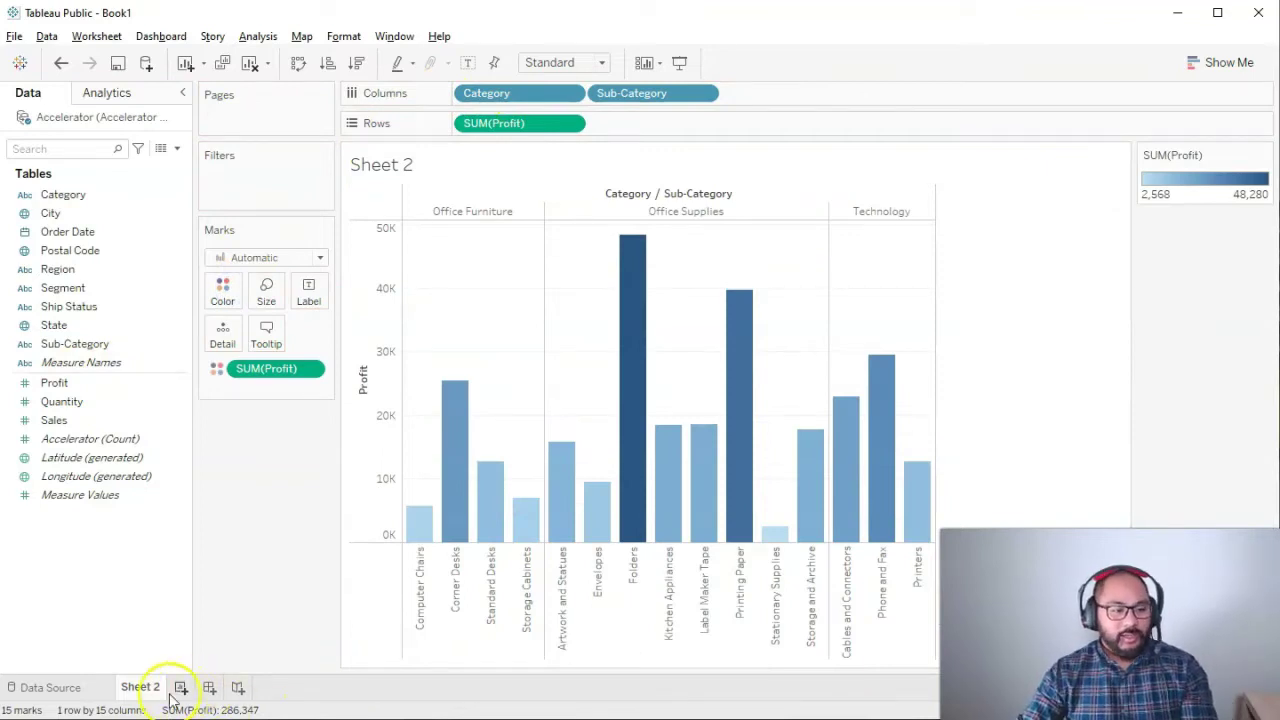
- Rename the bar chart worksheet as Bar
right_click(138, 687)
click(236, 530)
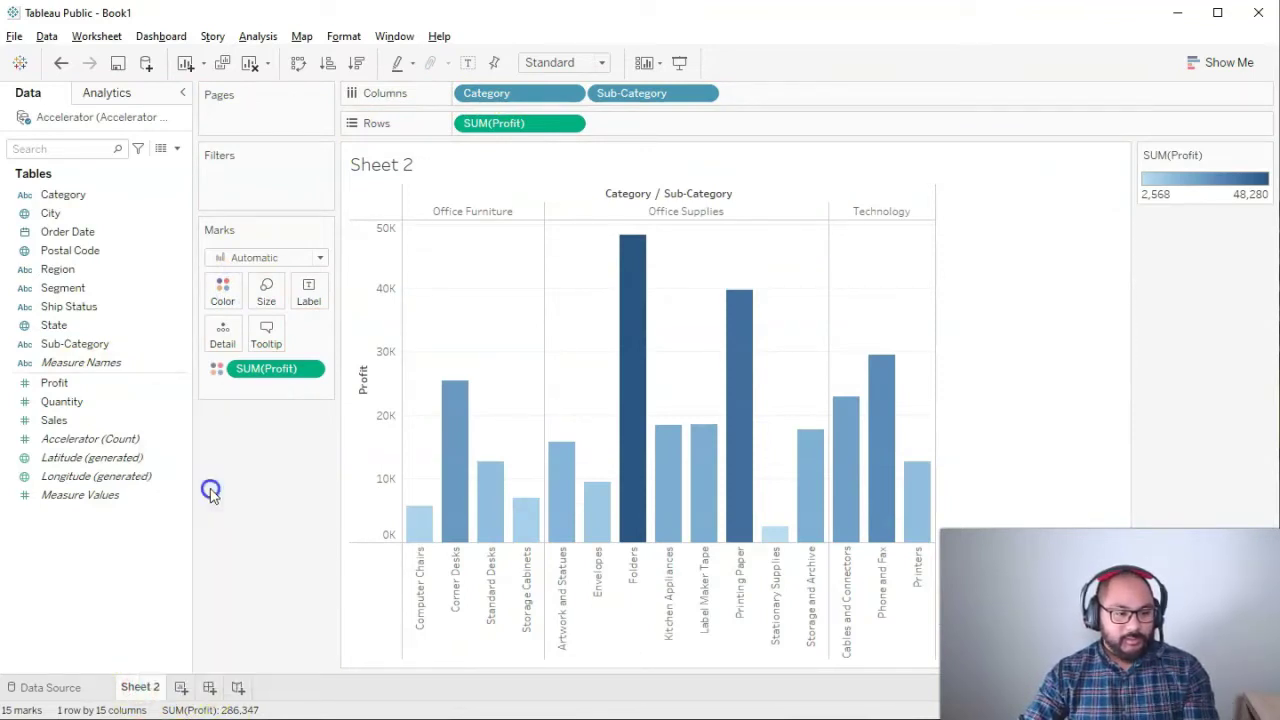
key(Return)
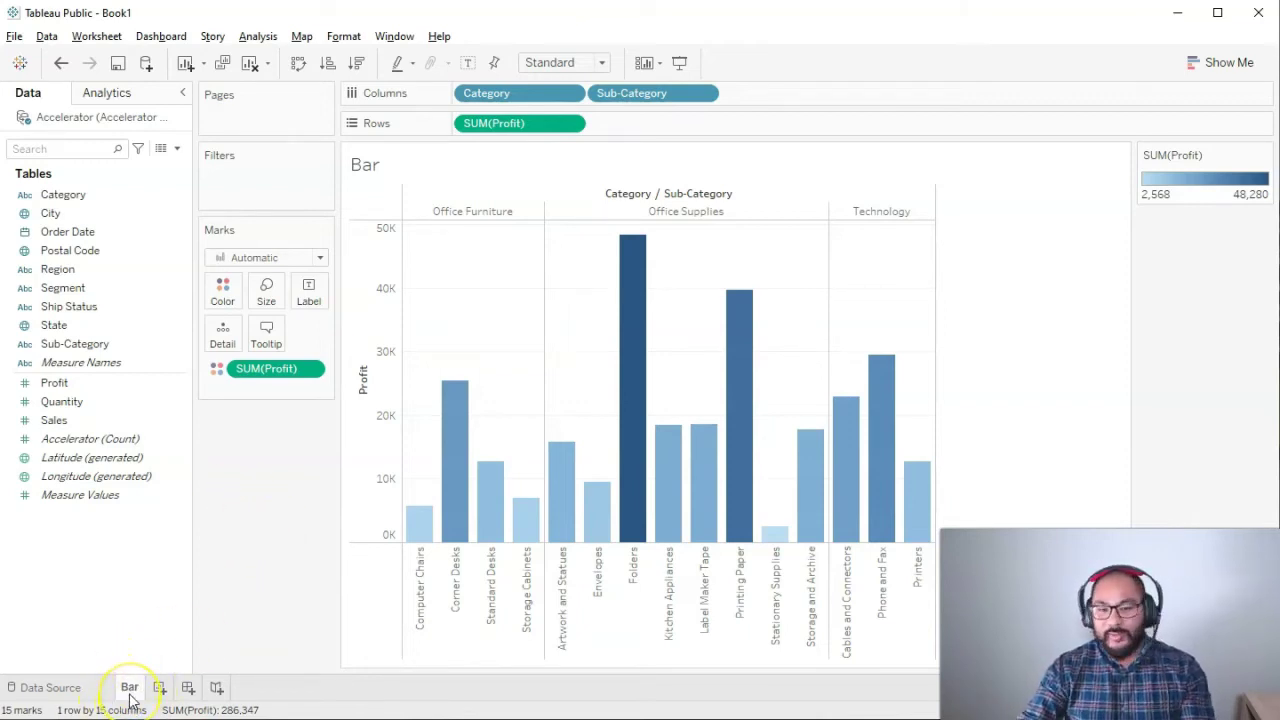
mouse_move(131, 700)
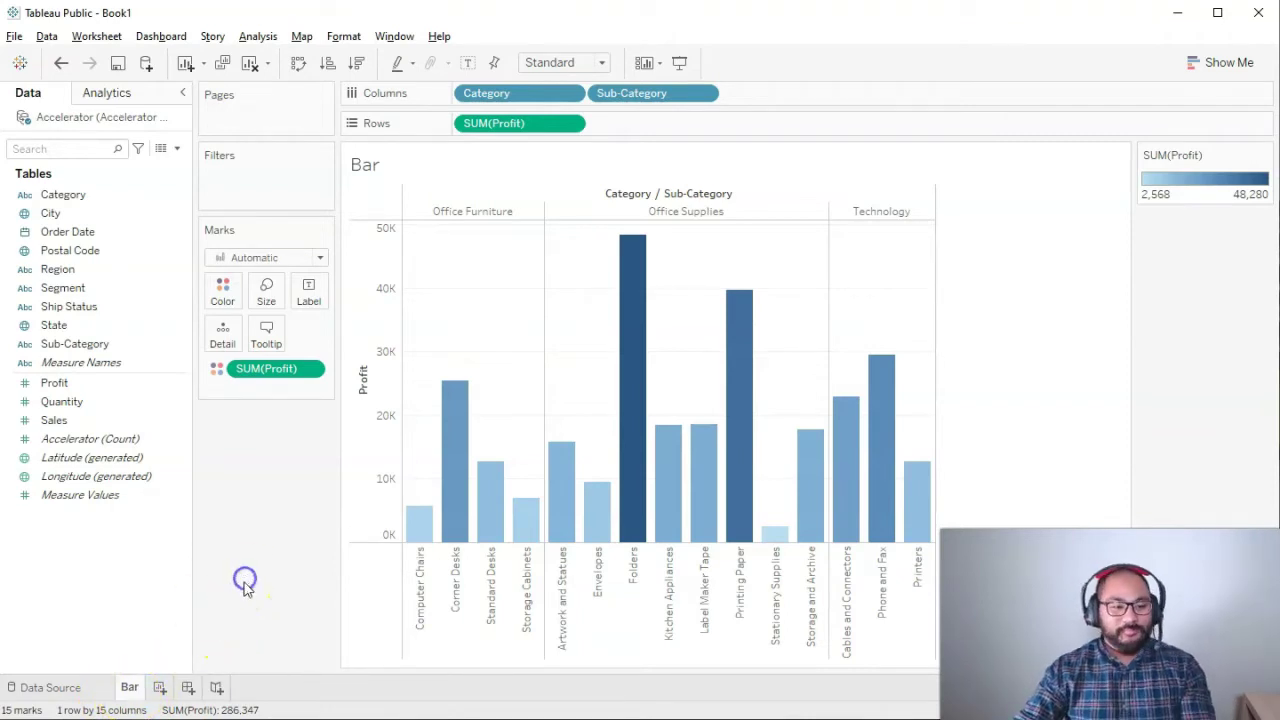
- Add a new worksheet and chart Quantity by Order Date, with the date set to continuous Week Number
click(159, 687)
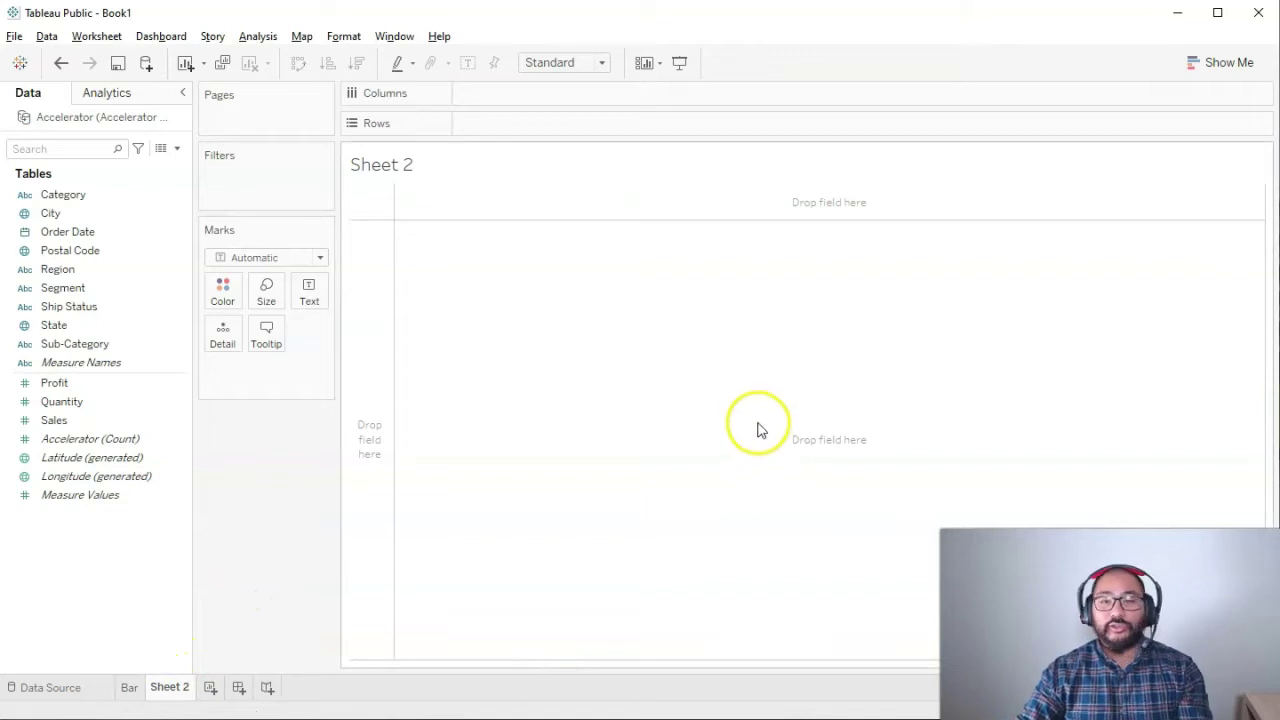
click(181, 404)
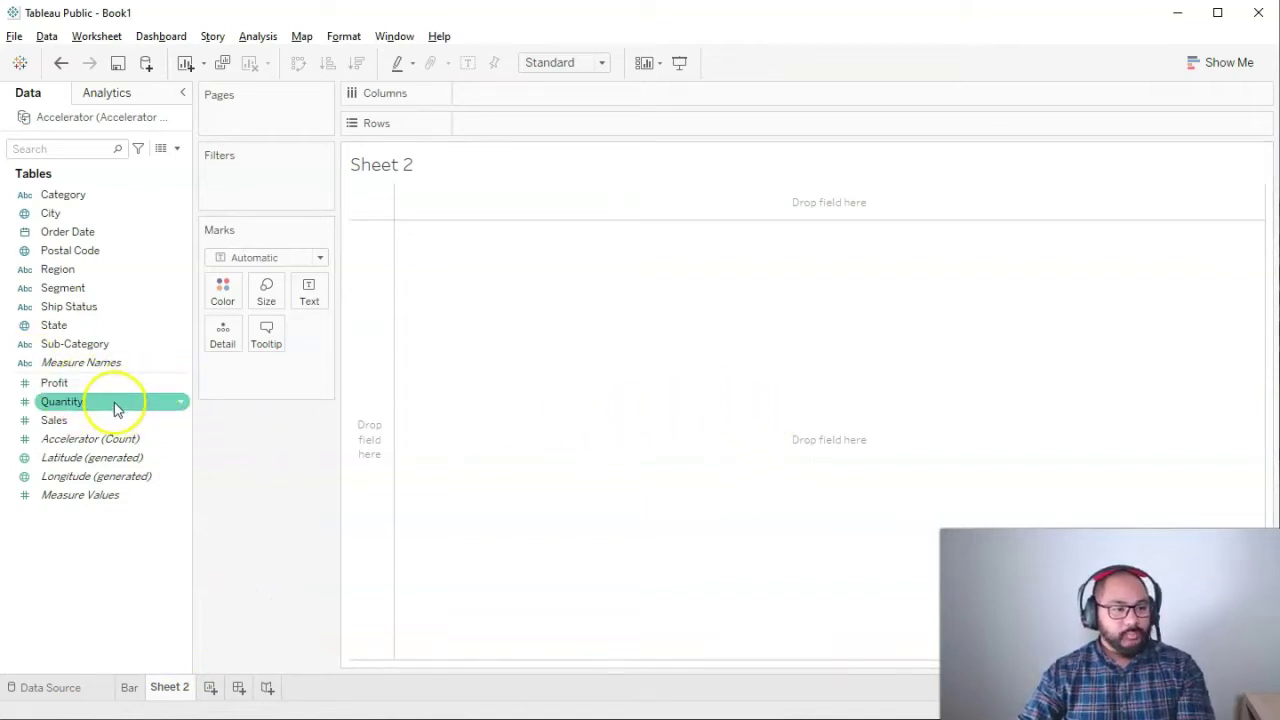
click(80, 404)
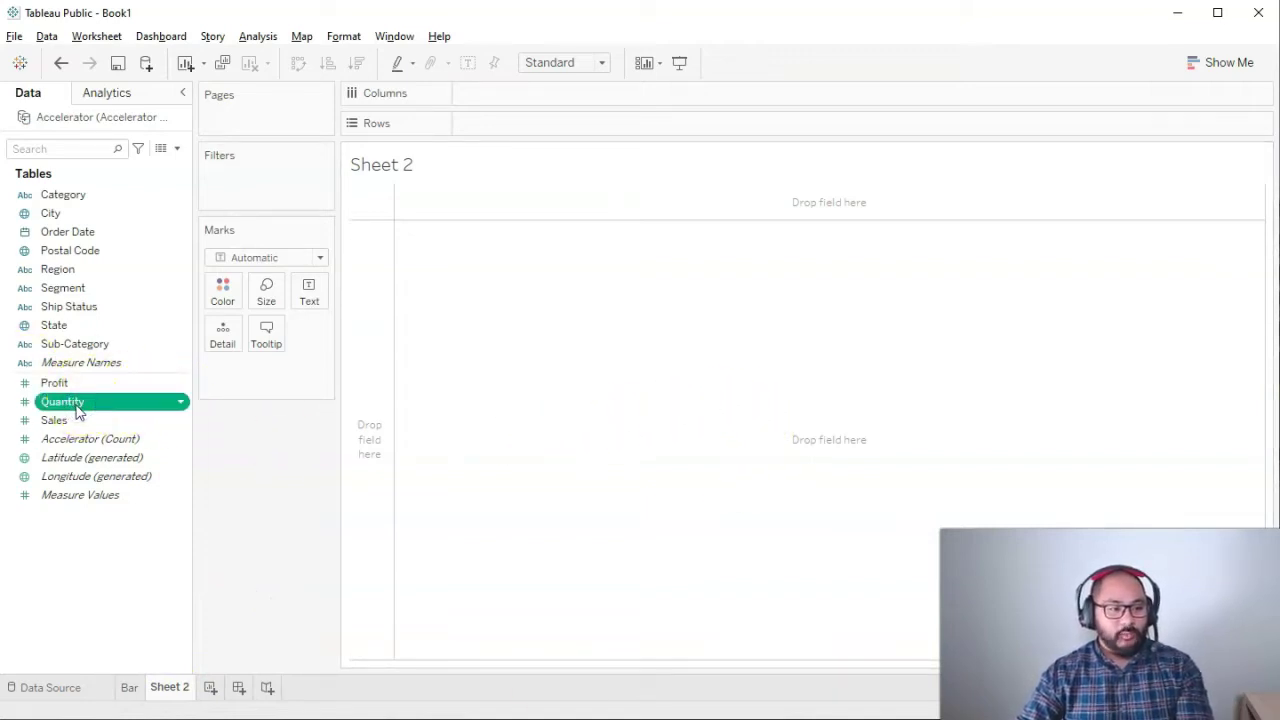
drag(78, 410, 620, 251)
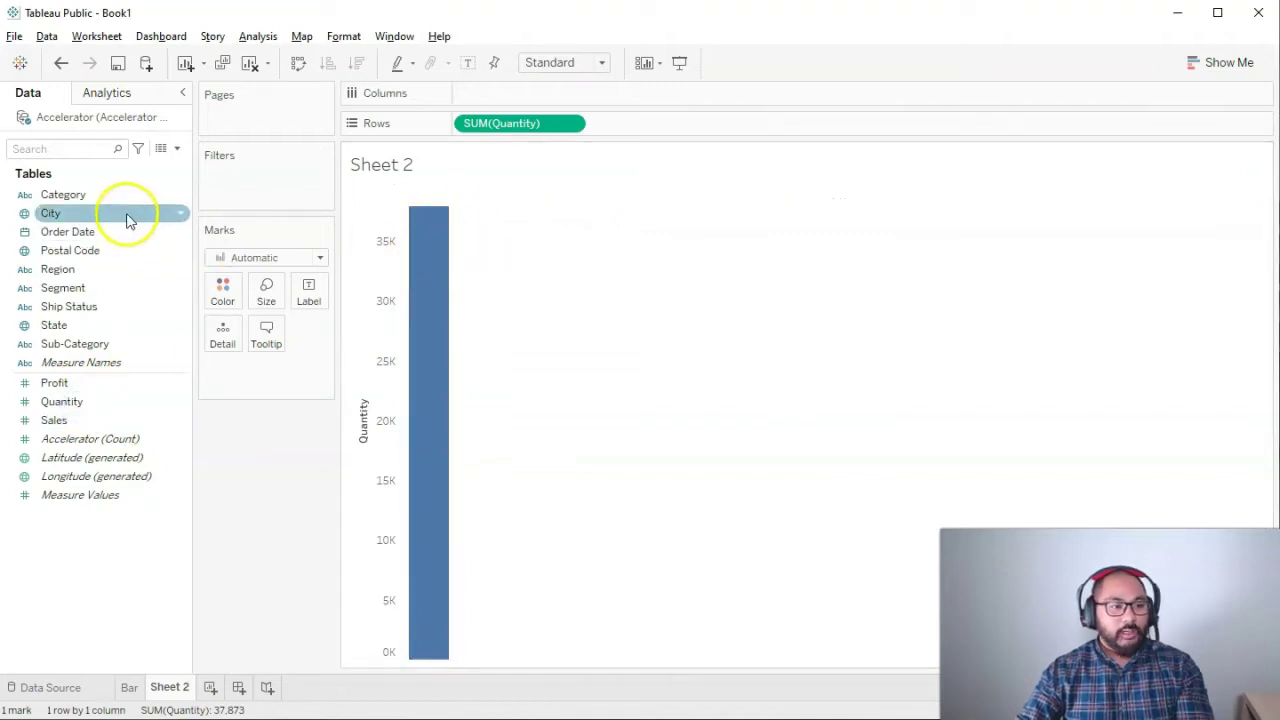
double_click(75, 240)
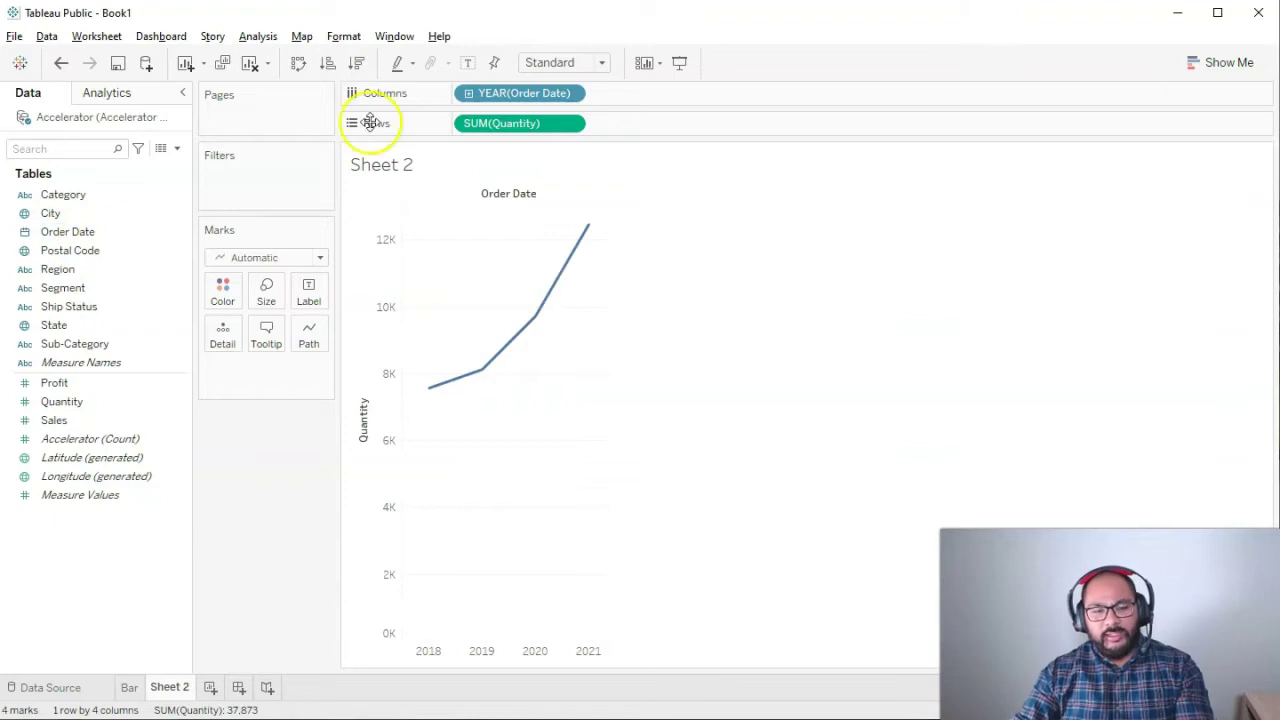
click(517, 95)
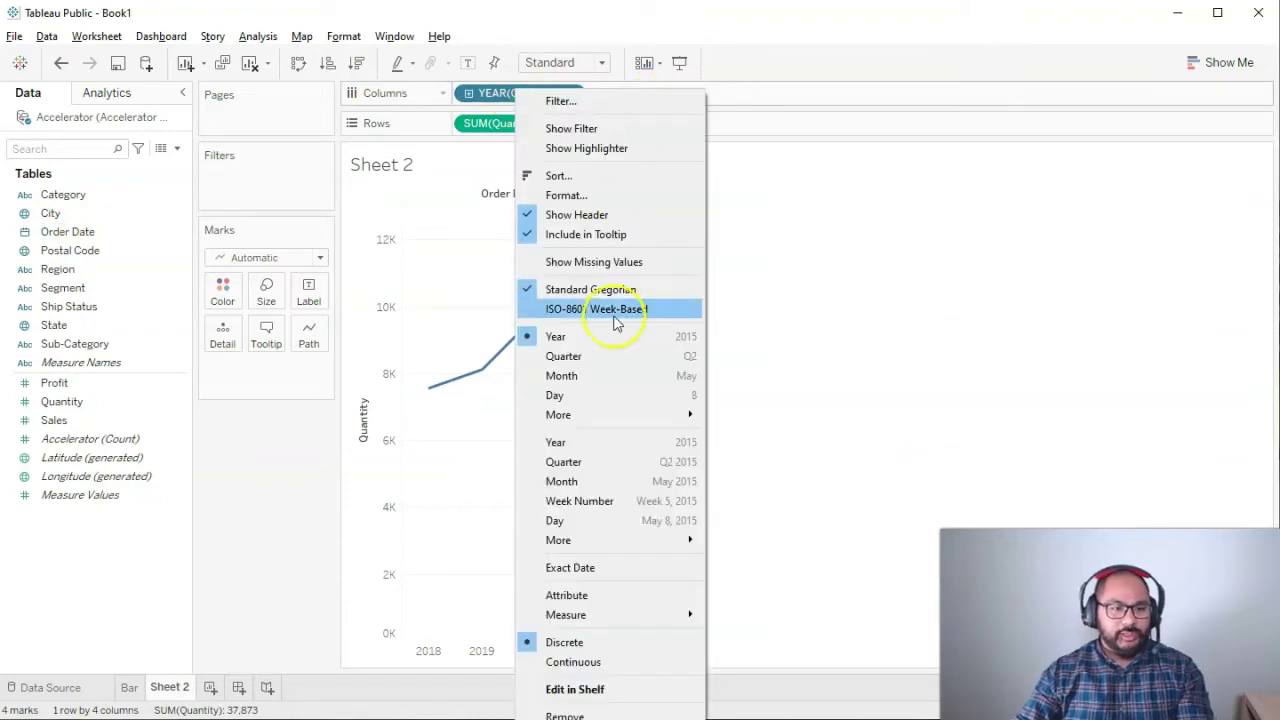
click(629, 510)
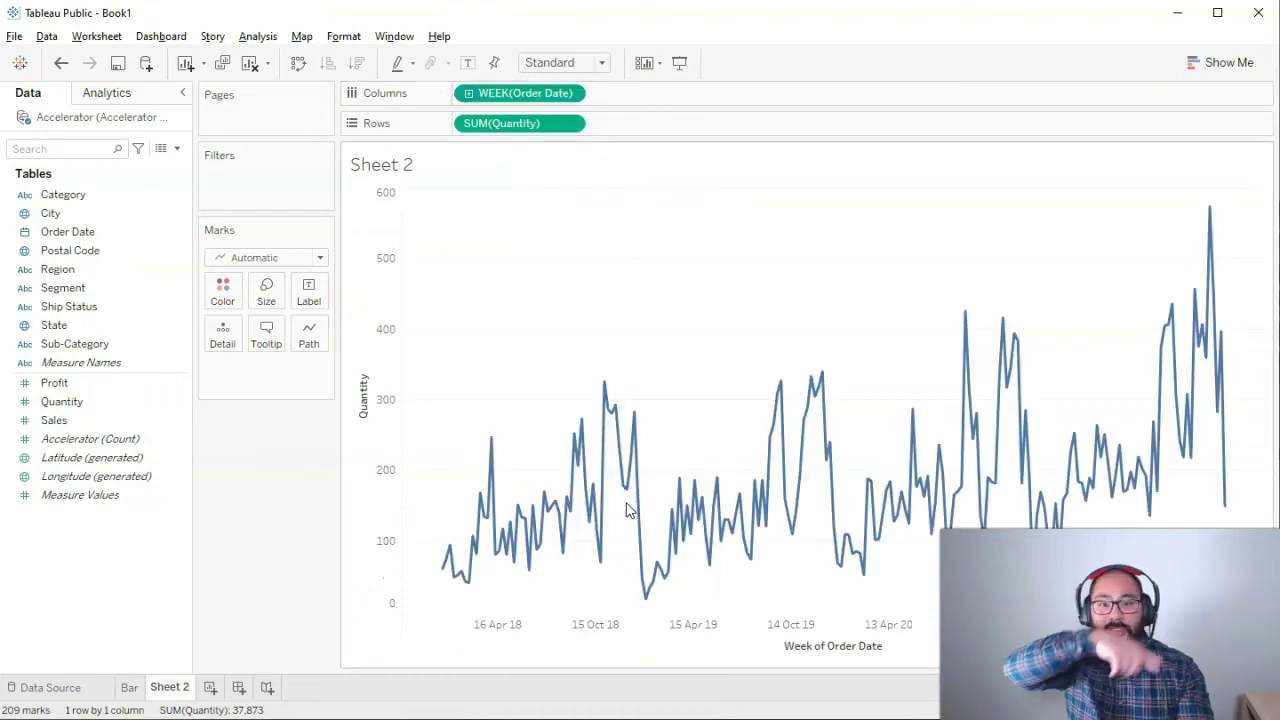
- Rename the weekly Quantity worksheet as Line
click(367, 333)
click(491, 320)
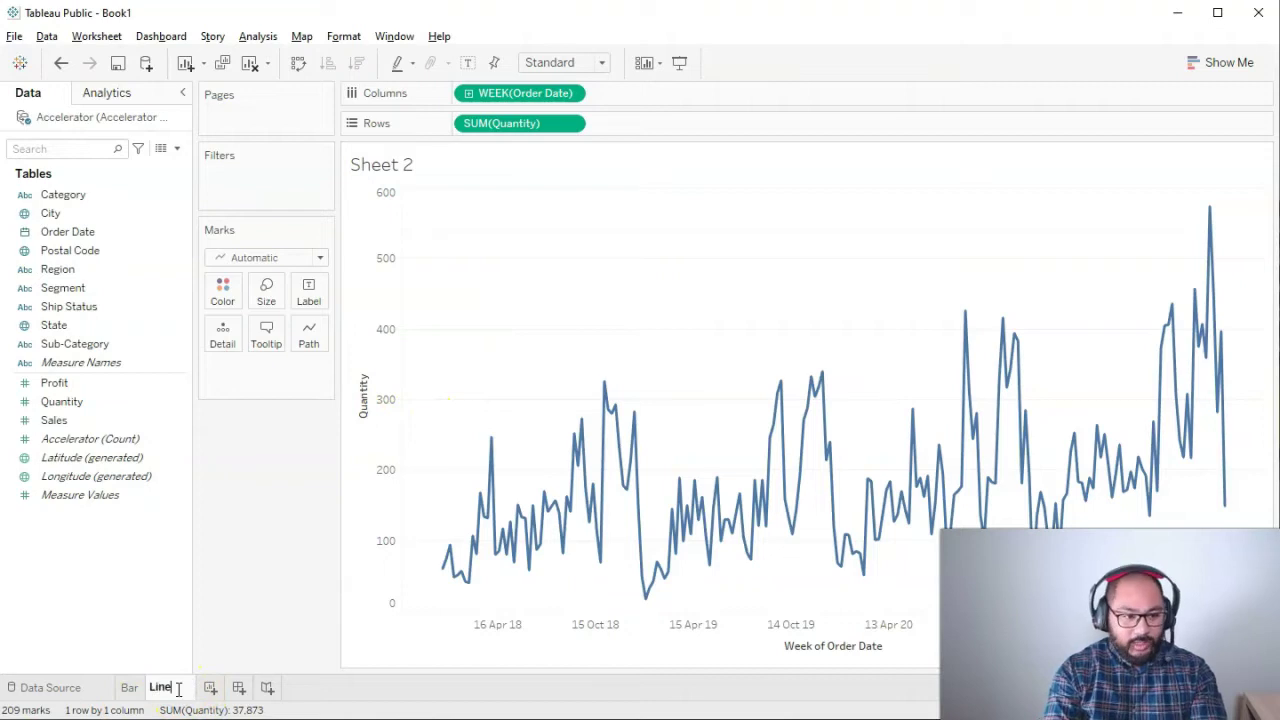
key(Return)
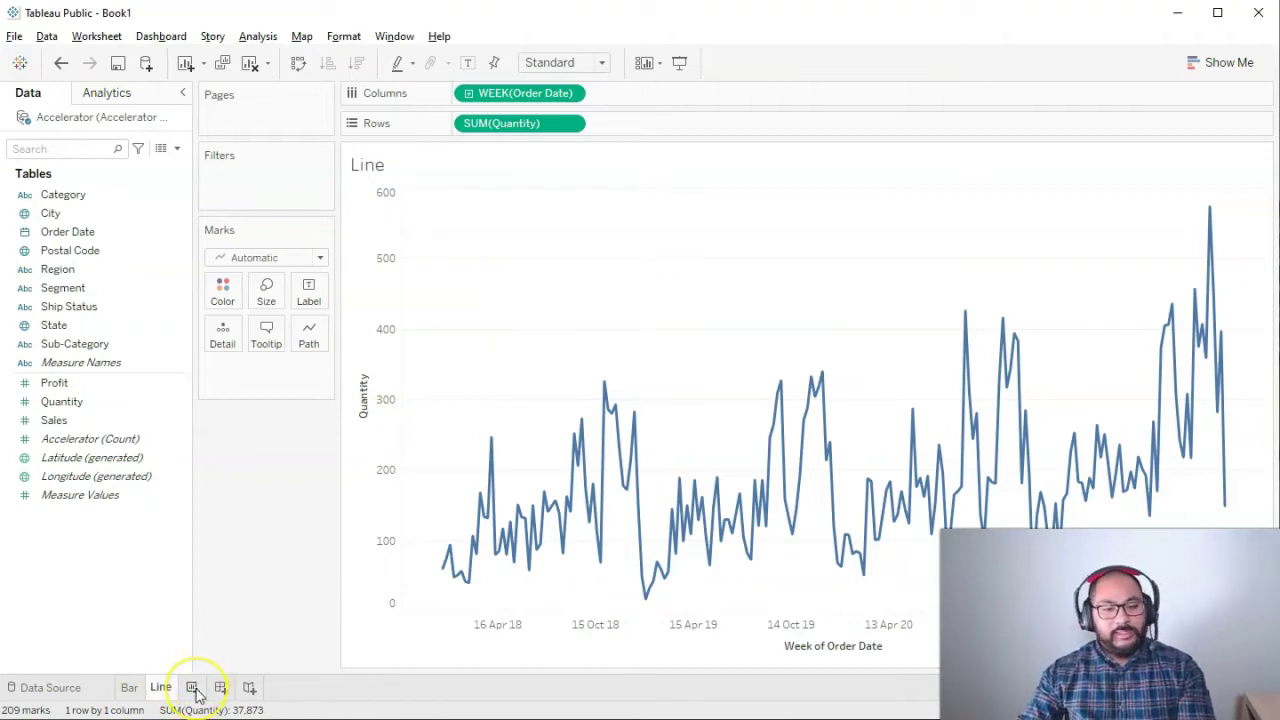
- Add a new worksheet and chart Sales by Region
click(192, 688)
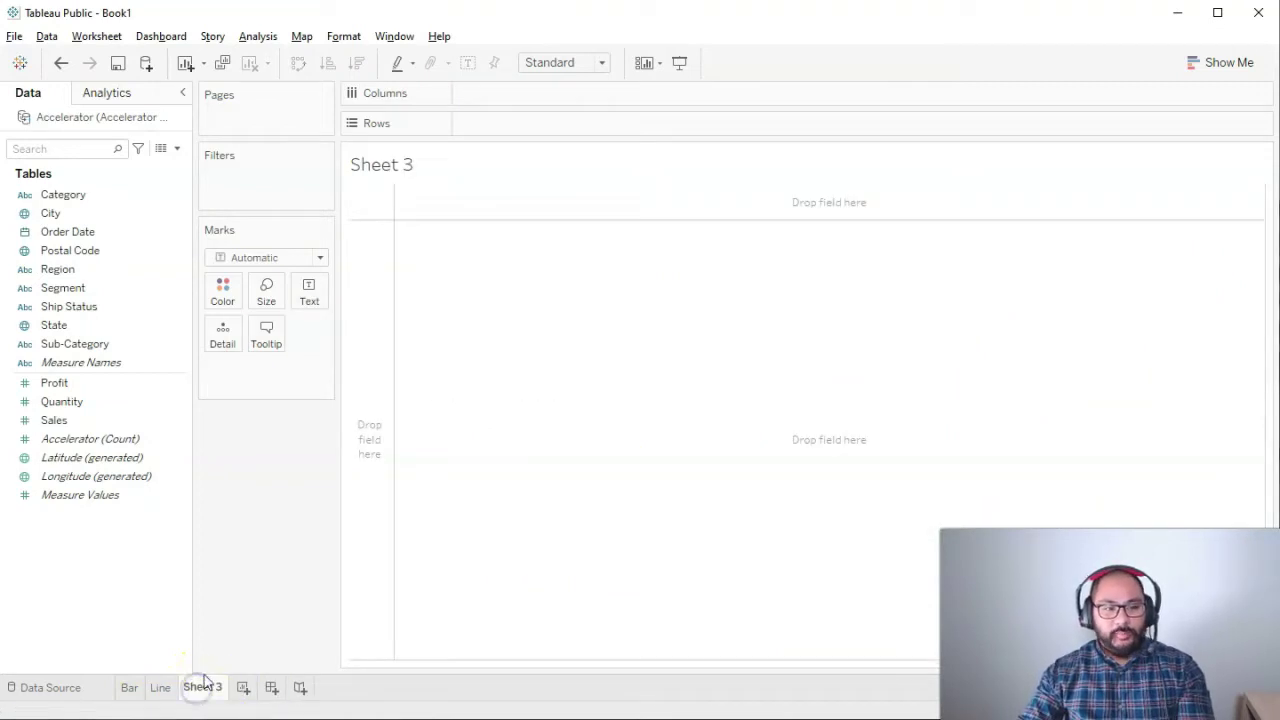
click(285, 458)
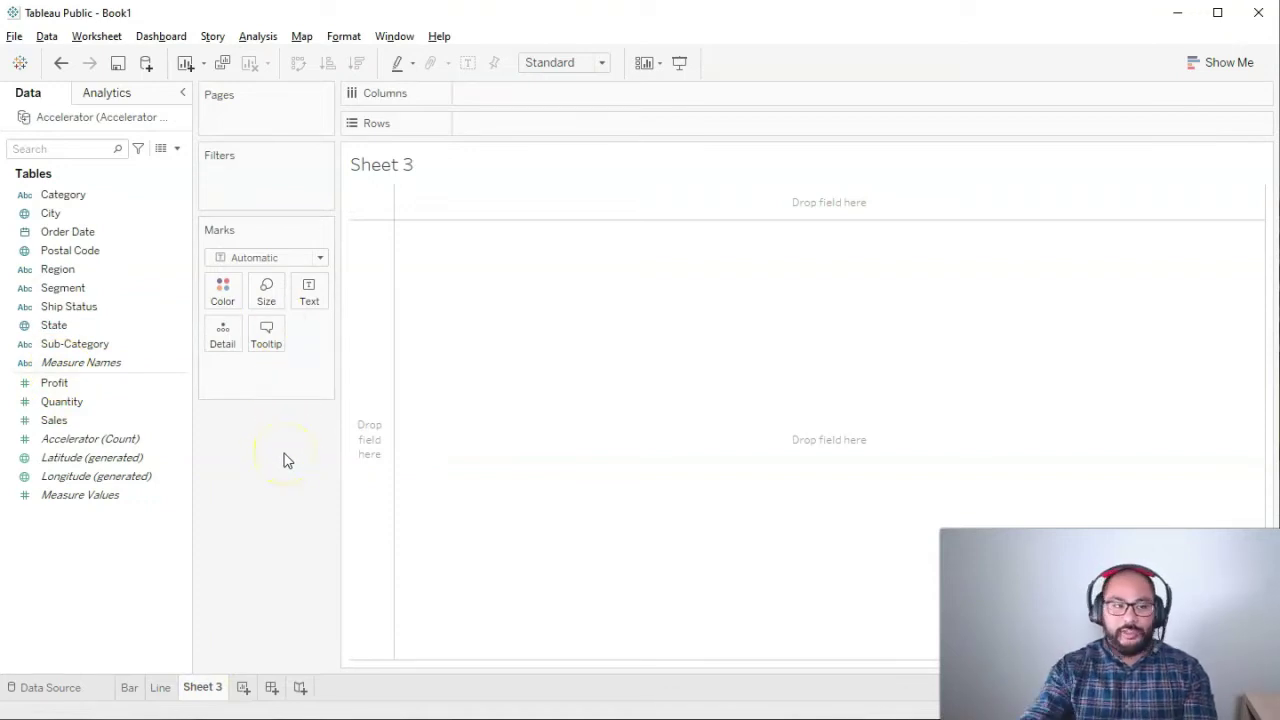
double_click(91, 424)
click(452, 302)
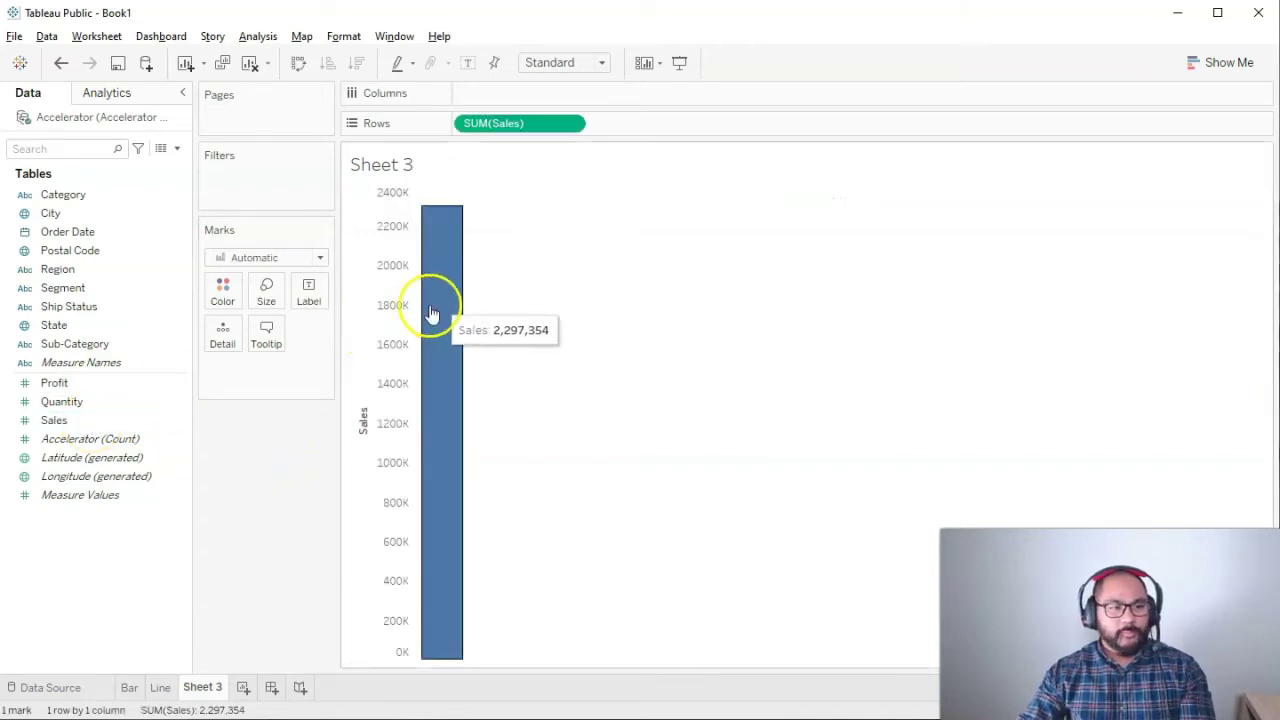
click(78, 273)
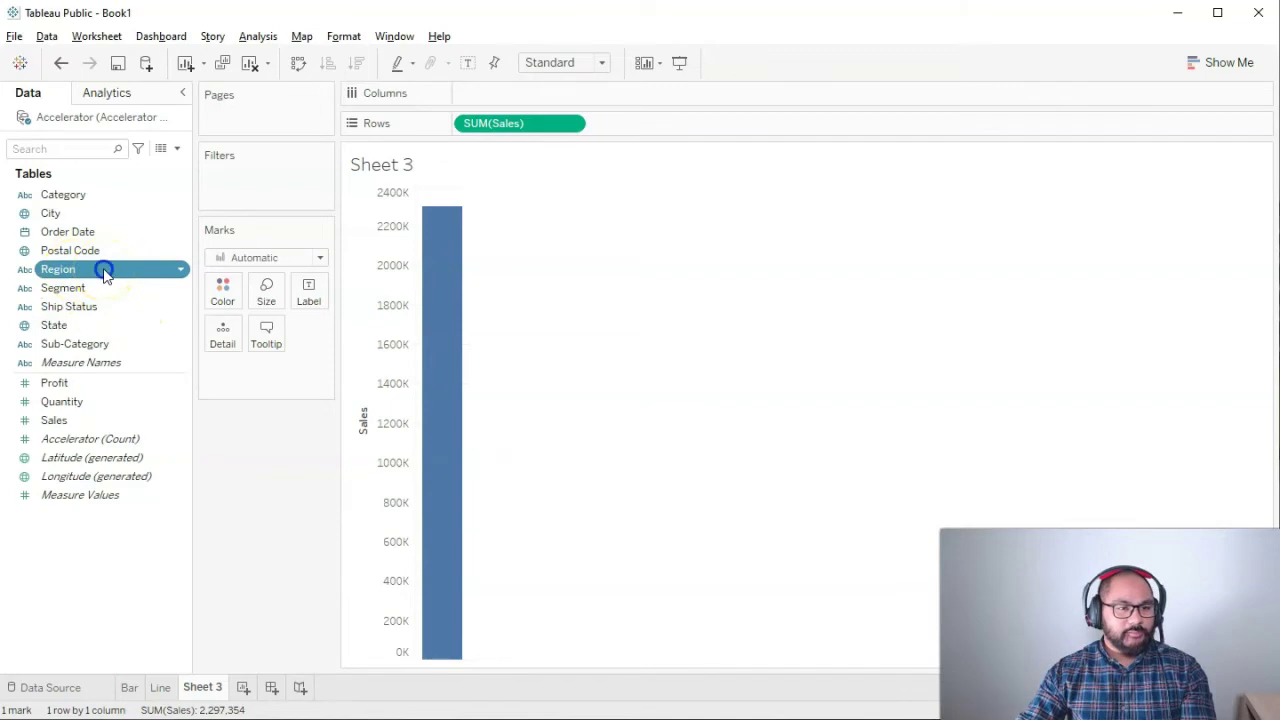
double_click(104, 273)
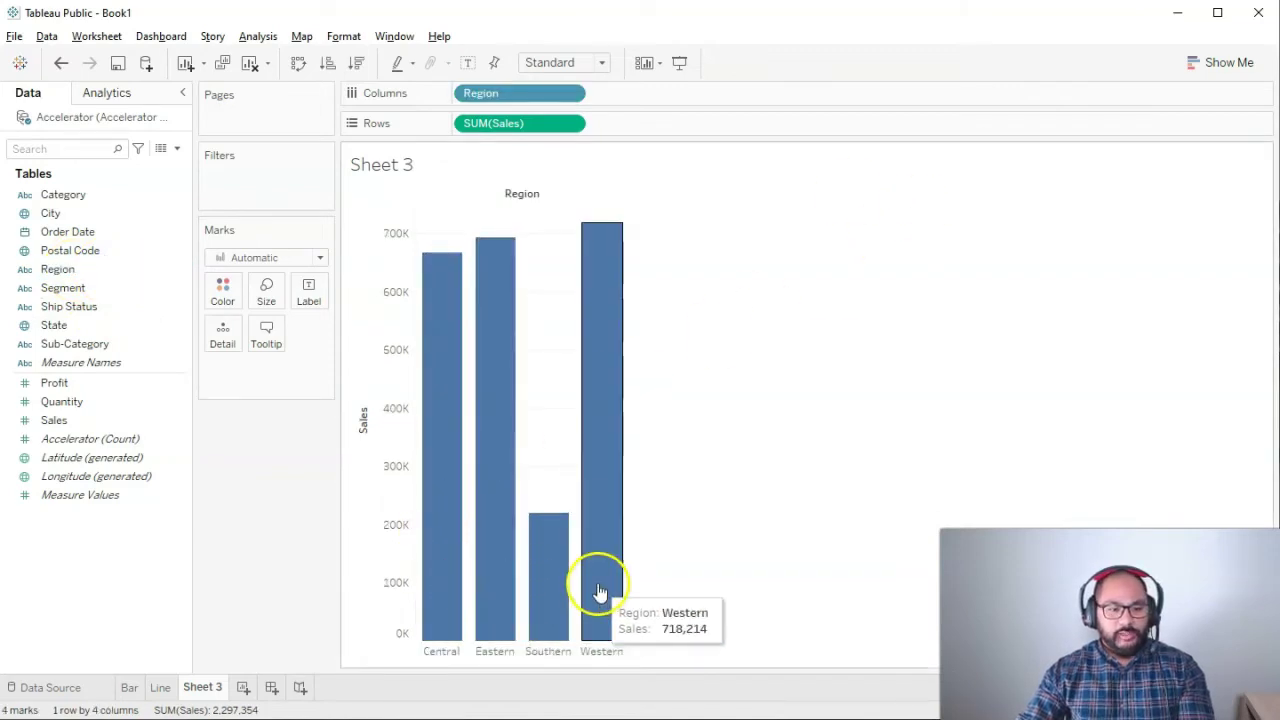
- Convert the Sales by Region chart to a pie chart and fit it to Entire View
click(1232, 66)
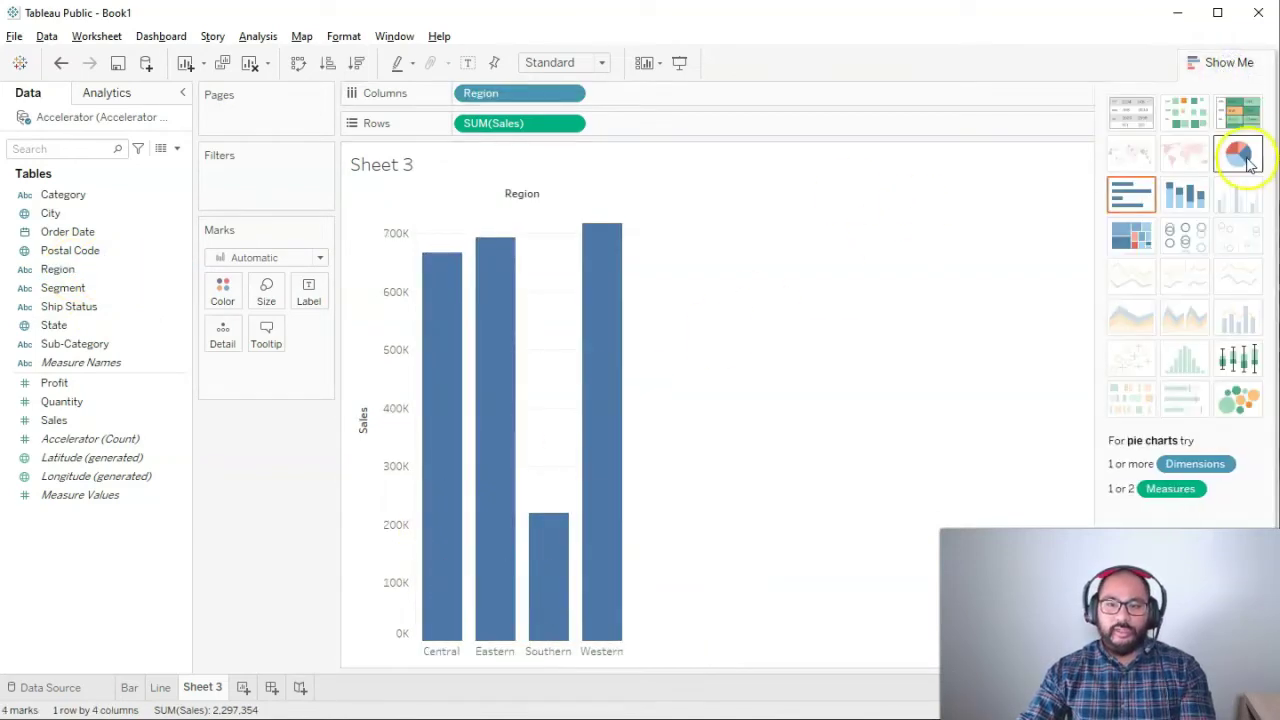
click(1240, 155)
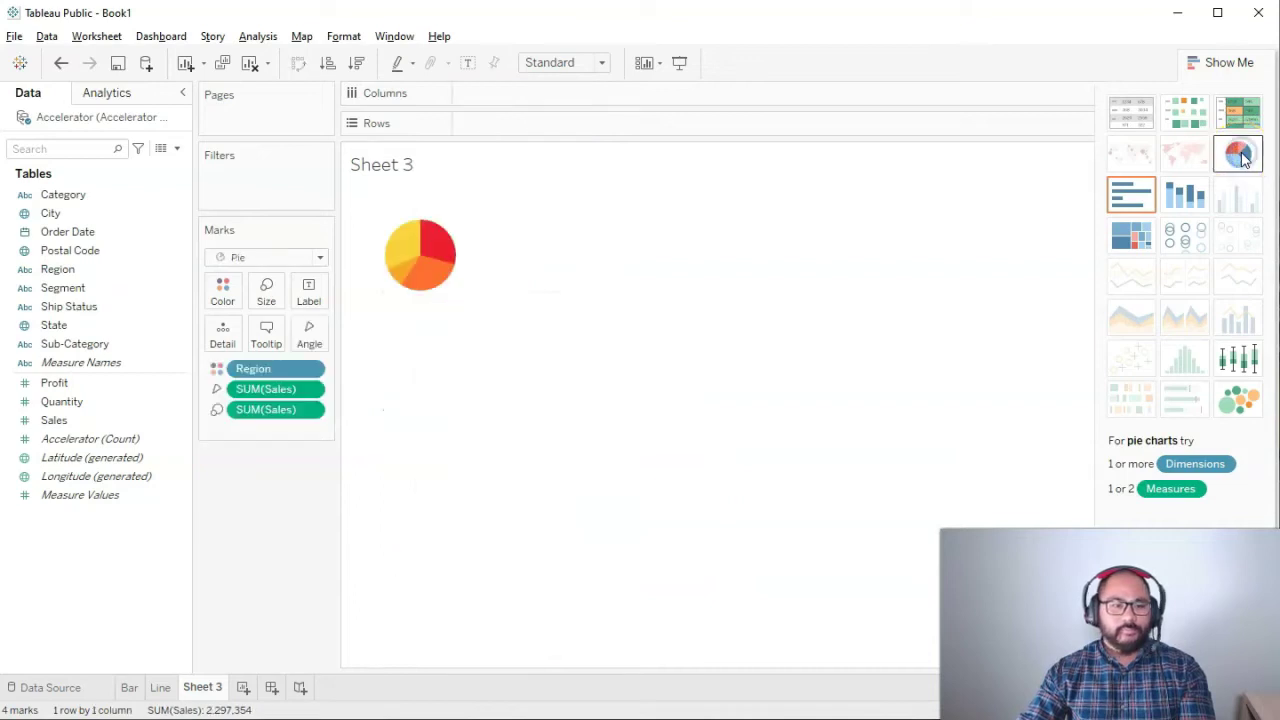
click(1237, 62)
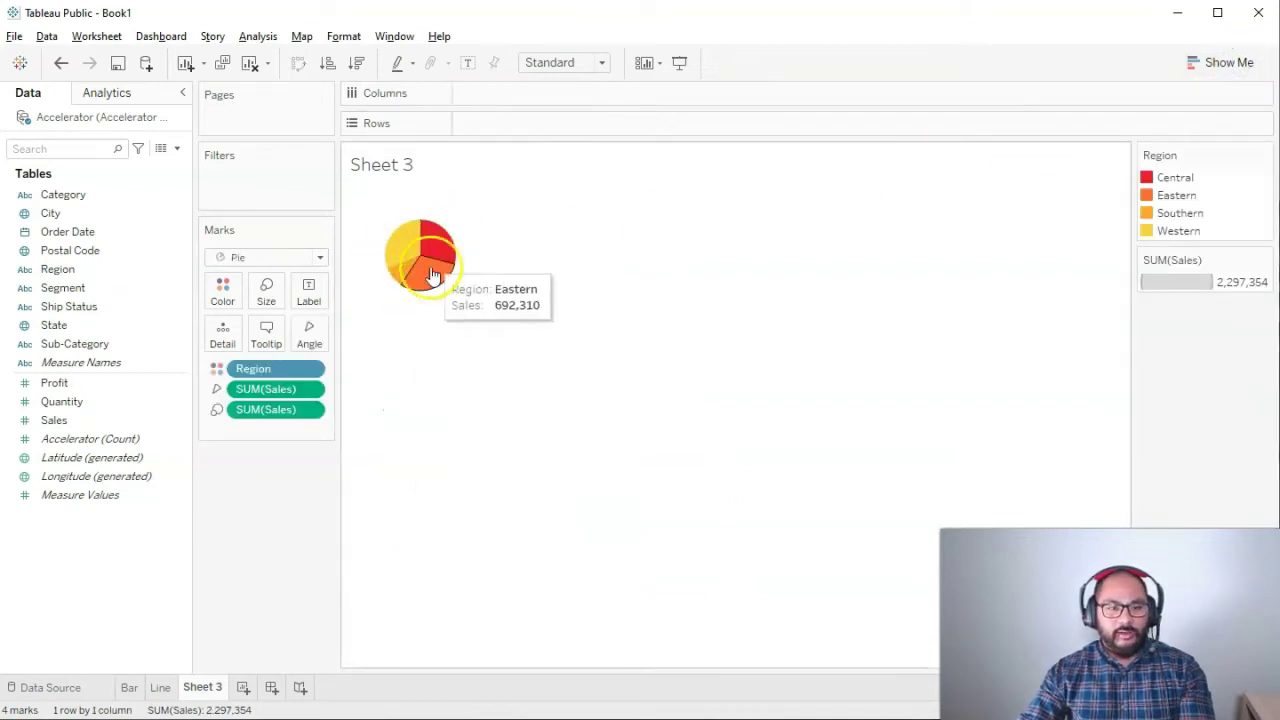
click(566, 64)
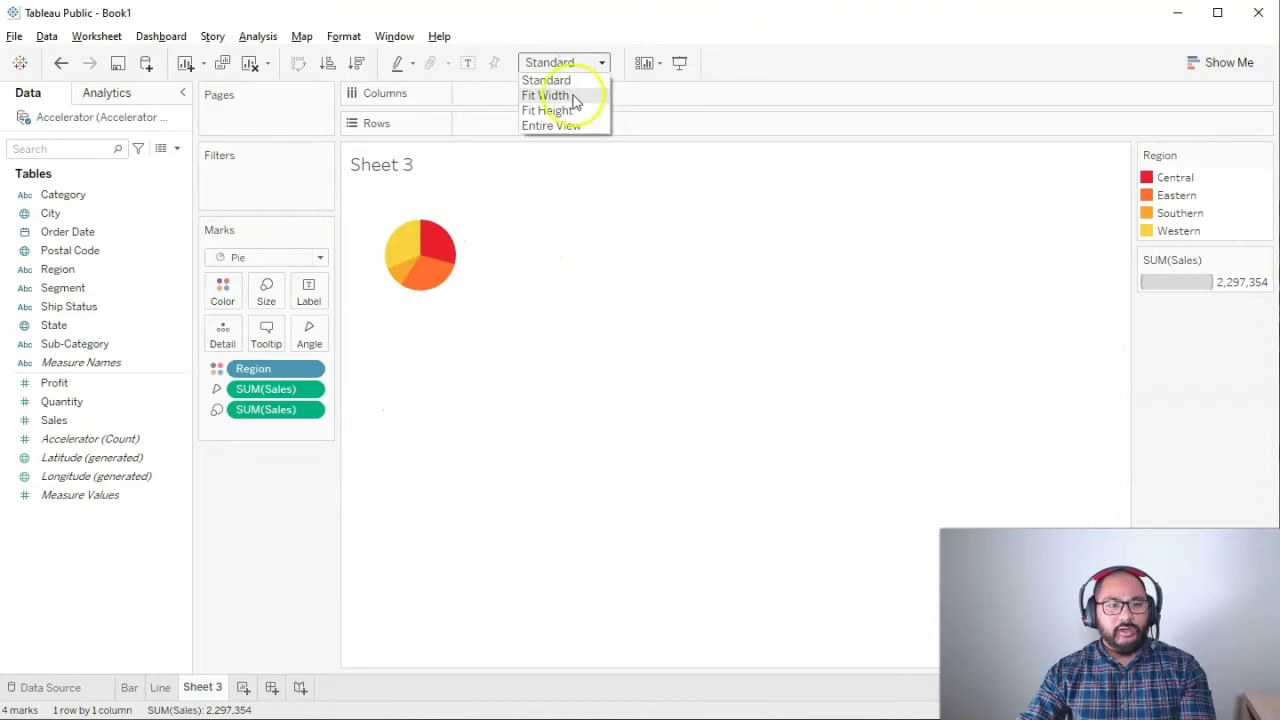
click(570, 126)
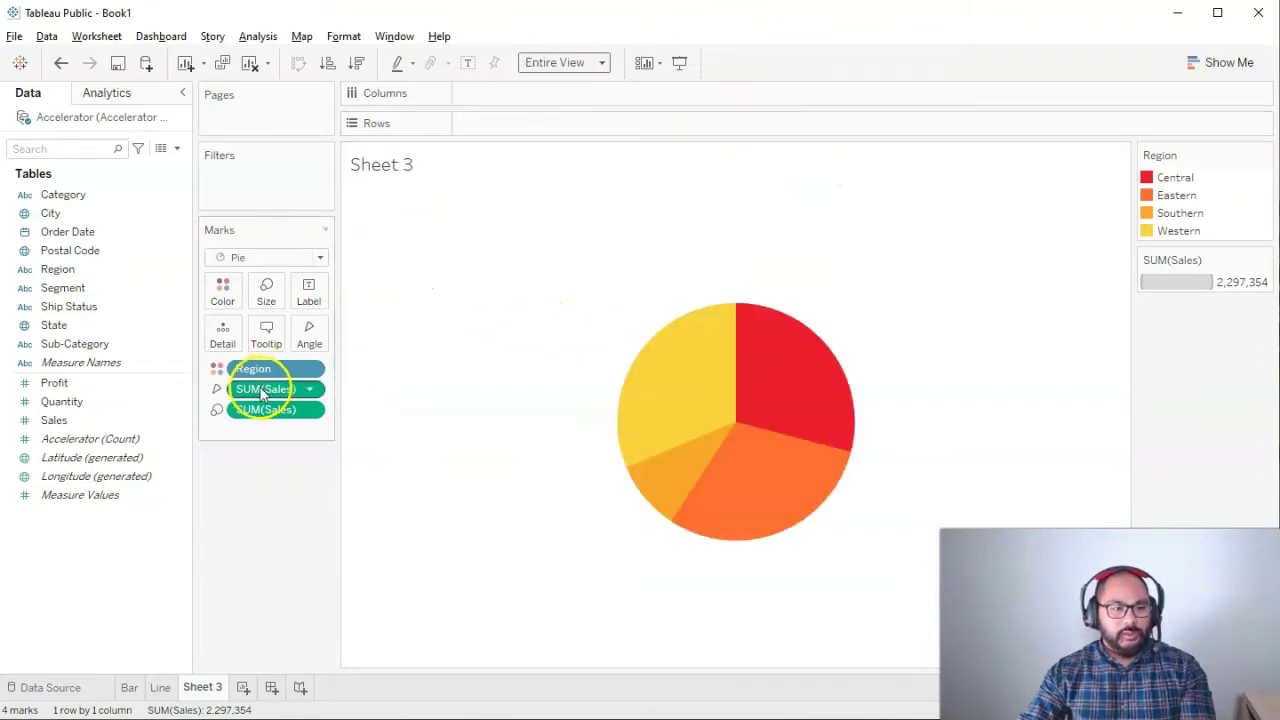
- Label the pie slices with Region and the sum of Sales
click(70, 273)
drag(70, 273, 305, 290)
drag(270, 409, 309, 290)
mouse_move(797, 318)
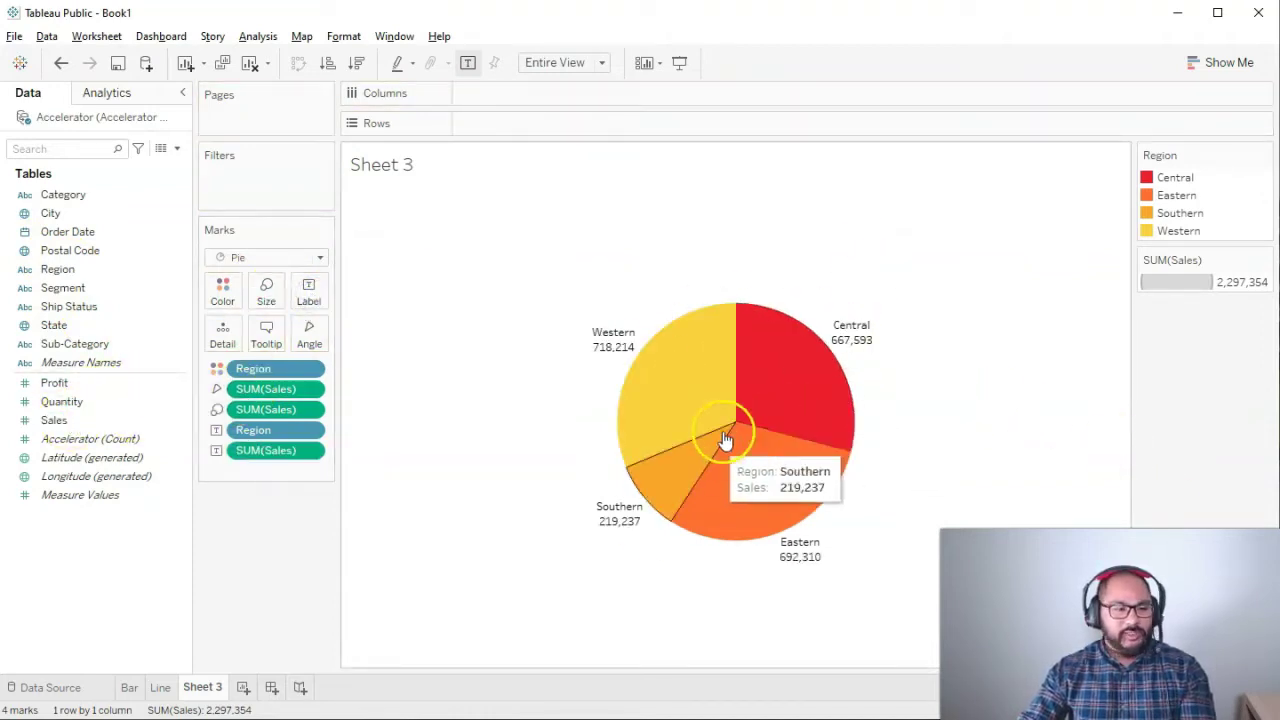
- Rename the Sales by Region pie chart worksheet as Pie
double_click(212, 687)
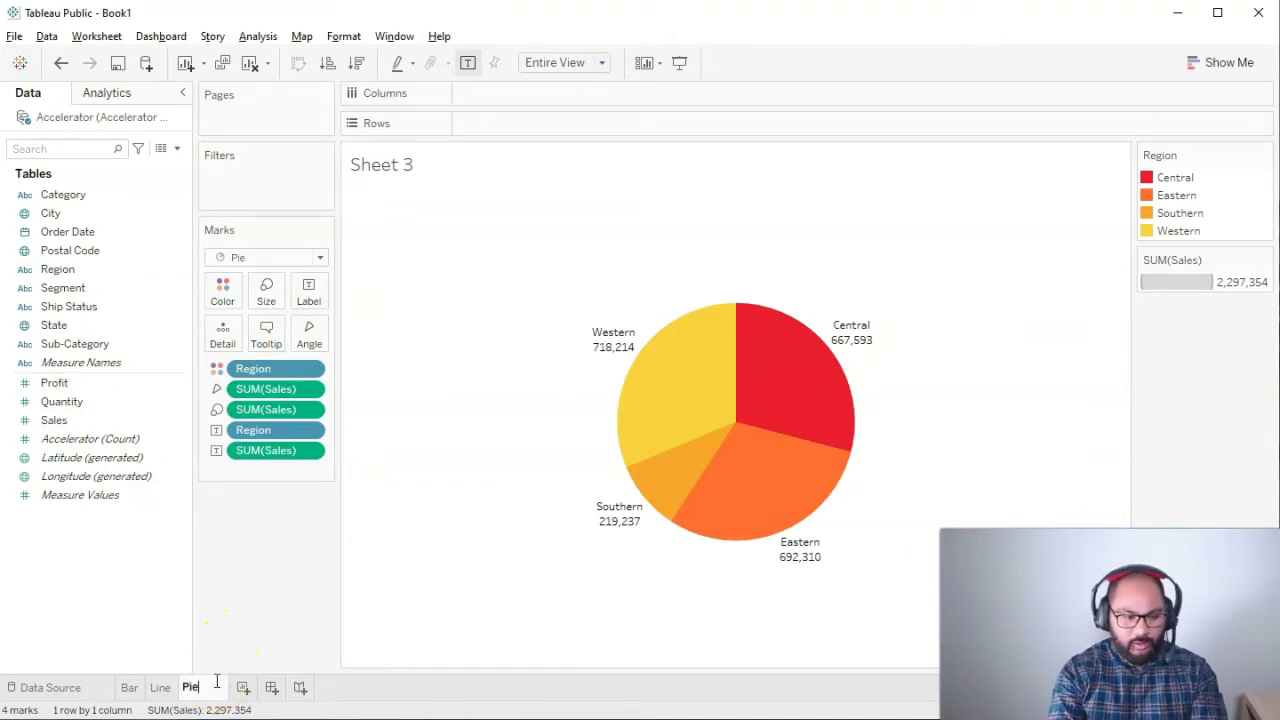
text(Pie)
key(Return)
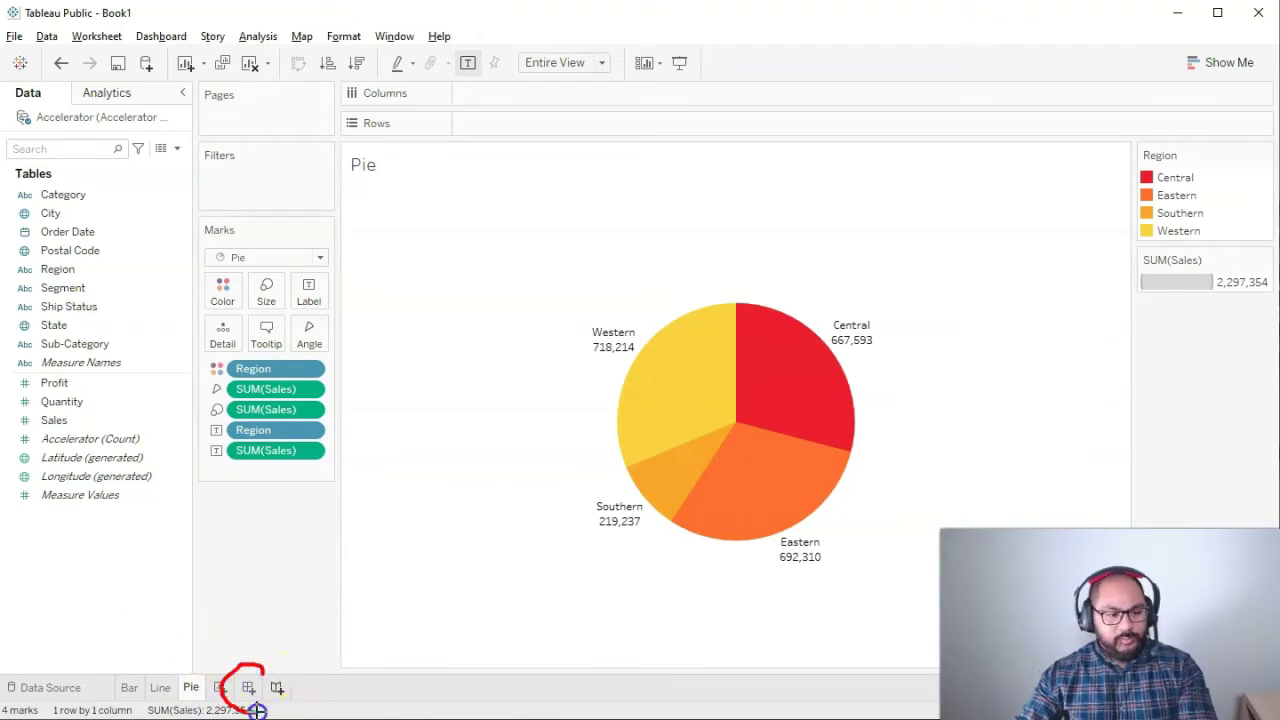
- Add a new dashboard to the workbook
key(Escape)
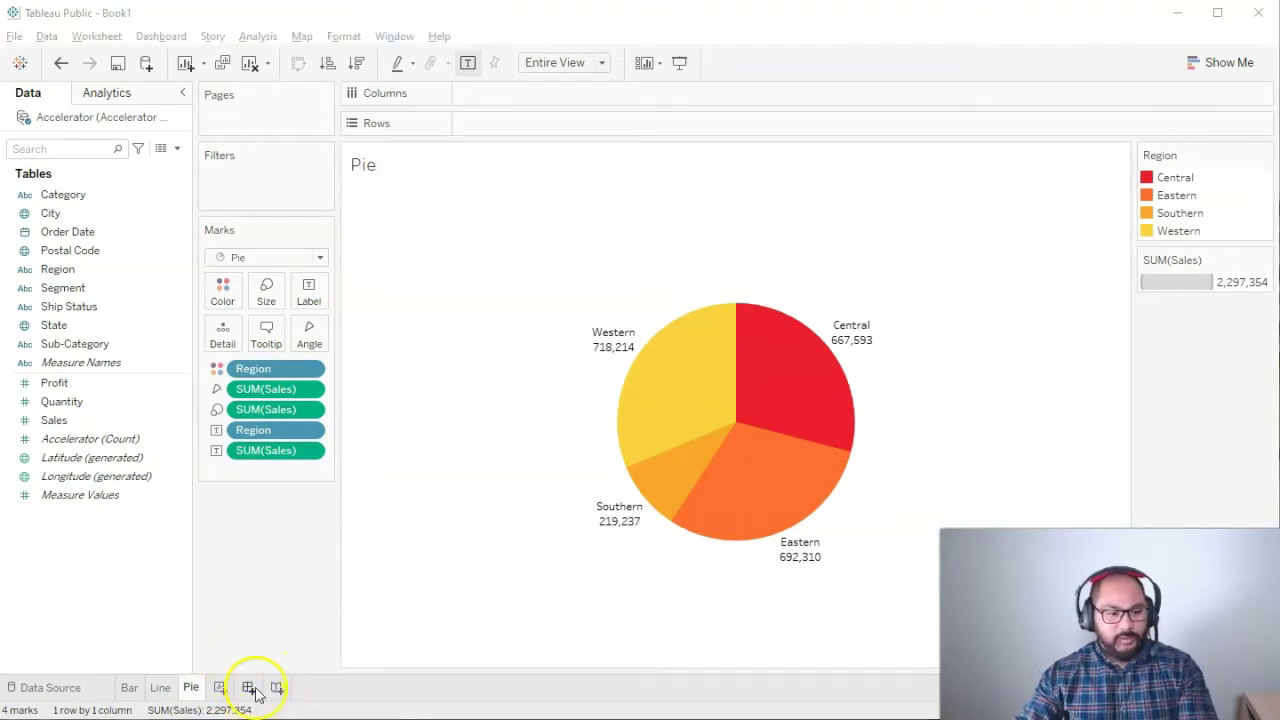
click(248, 688)
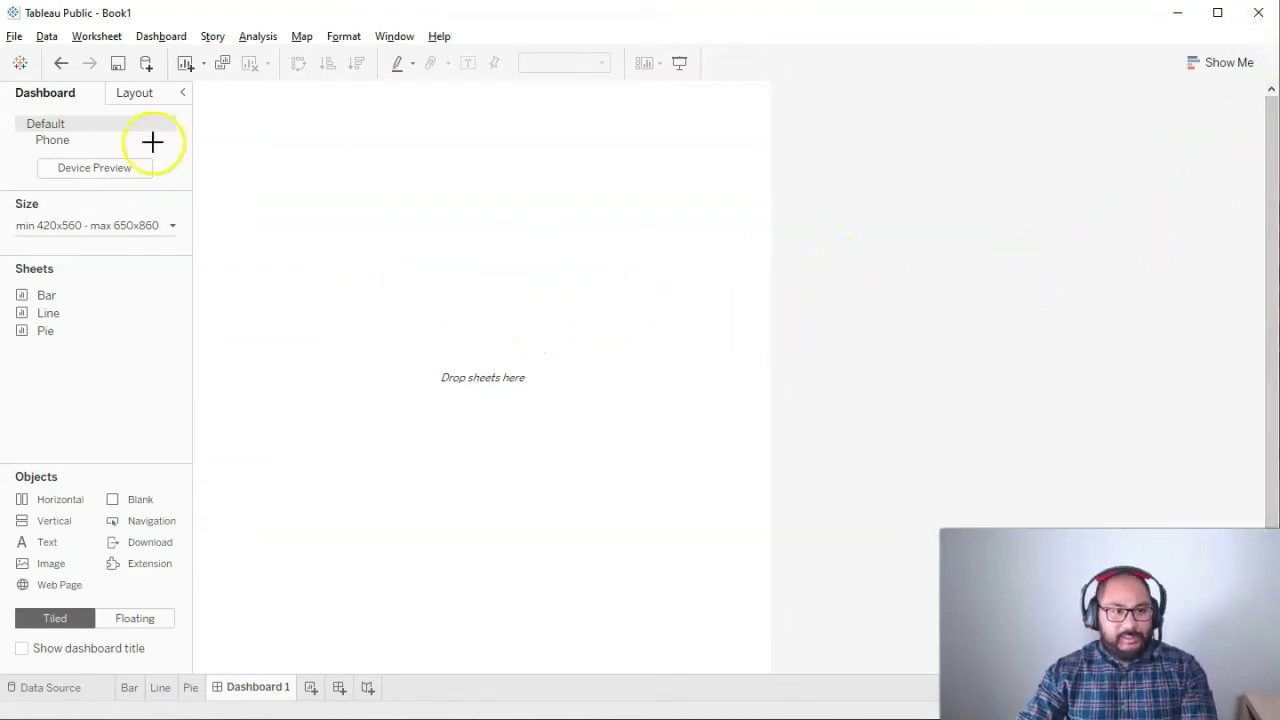
mouse_move(195, 83)
mouse_down()
mouse_move(697, 89)
mouse_move(759, 345)
mouse_move(783, 677)
mouse_move(194, 649)
mouse_move(187, 128)
mouse_up()
mouse_move(868, 80)
mouse_down()
mouse_move(1150, 115)
mouse_move(1176, 520)
mouse_up()
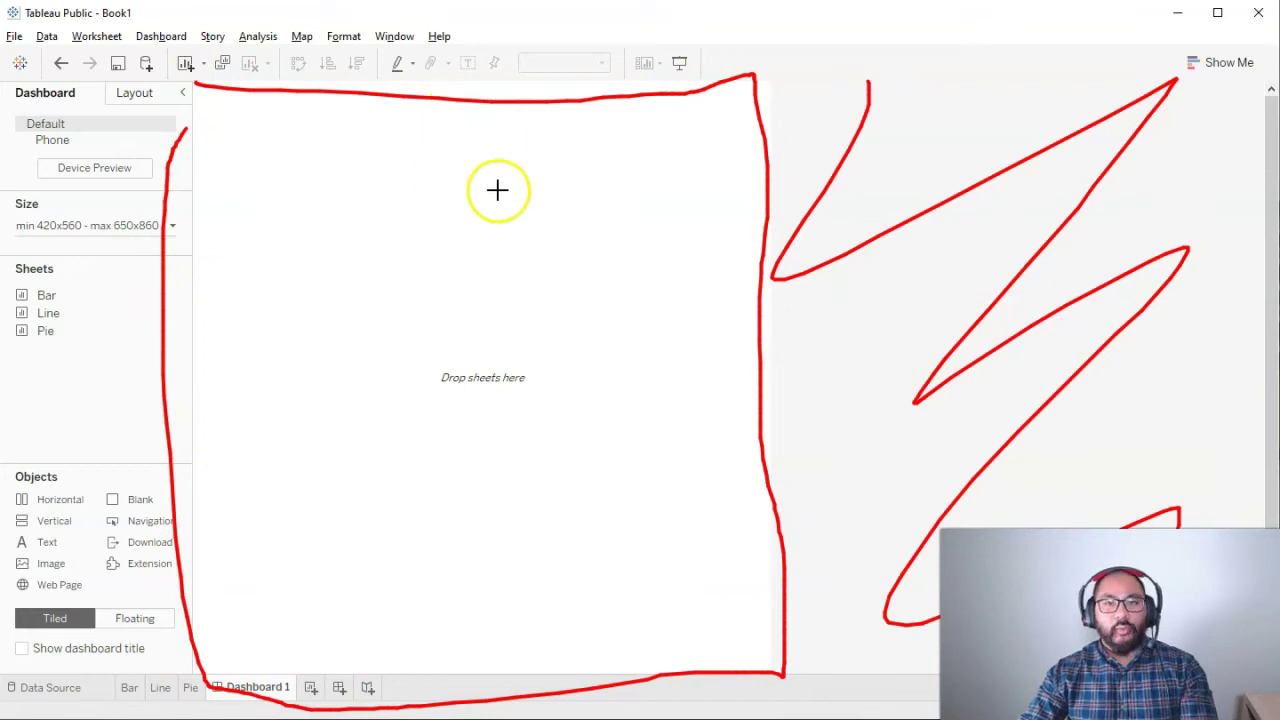
right_click(863, 191)
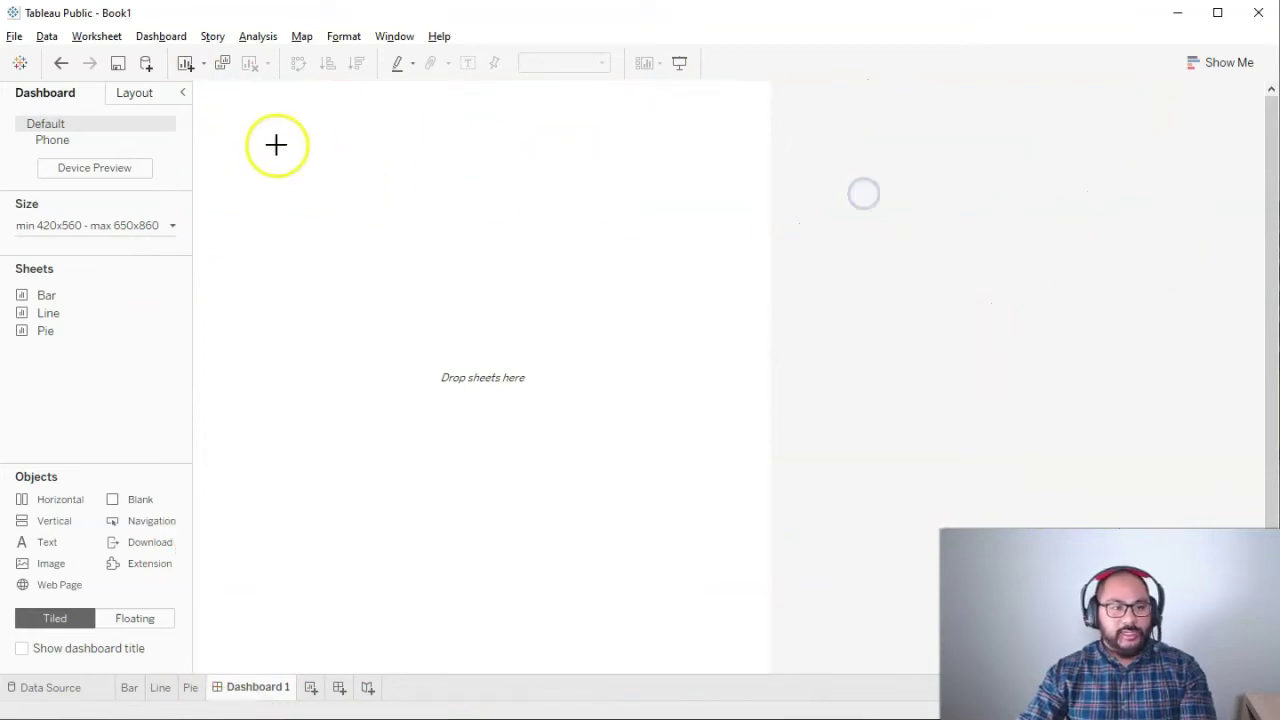
drag(209, 95, 471, 99)
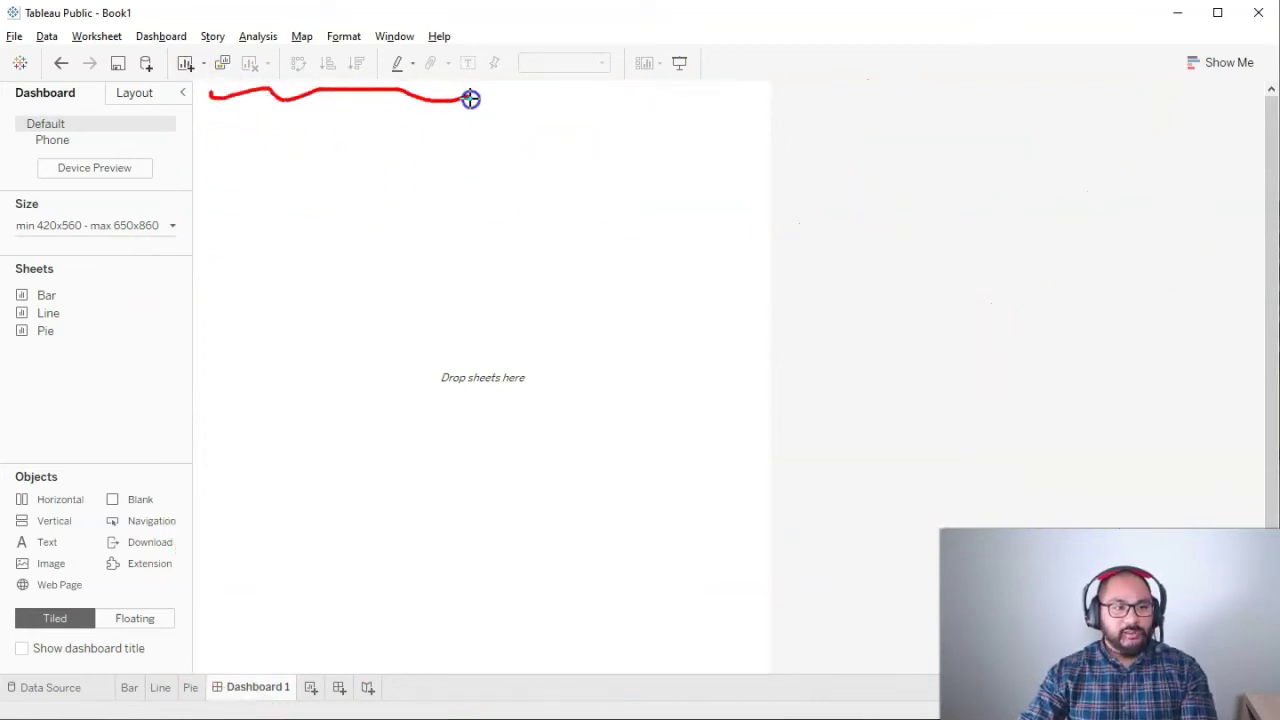
drag(218, 153, 443, 354)
mouse_move(277, 349)
mouse_down()
mouse_move(306, 331)
mouse_move(313, 355)
mouse_up()
mouse_move(526, 175)
mouse_down()
mouse_move(526, 194)
mouse_move(779, 377)
mouse_up()
mouse_move(697, 240)
mouse_down()
mouse_move(571, 243)
mouse_move(645, 228)
mouse_up()
drag(526, 180, 537, 407)
mouse_move(625, 215)
mouse_down()
mouse_move(634, 260)
mouse_move(593, 296)
mouse_up()
drag(637, 258, 688, 275)
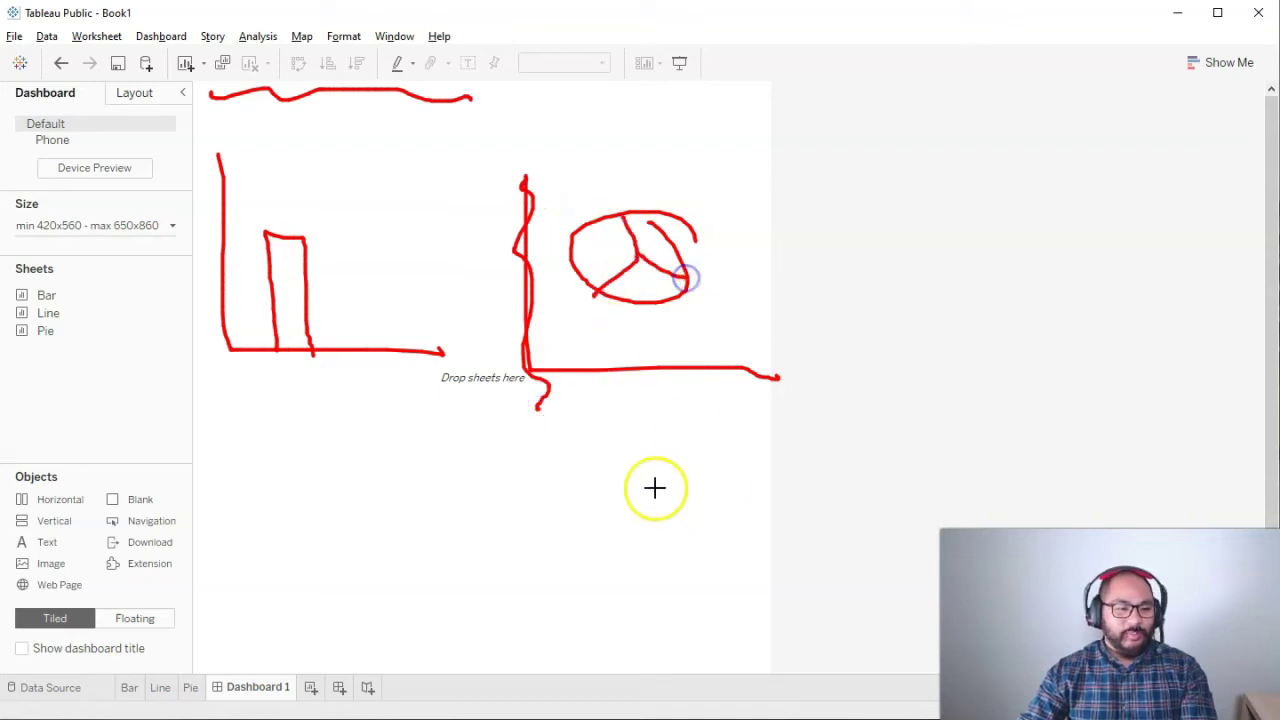
mouse_move(257, 414)
mouse_down()
mouse_move(674, 626)
mouse_move(728, 628)
mouse_up()
drag(283, 603, 785, 440)
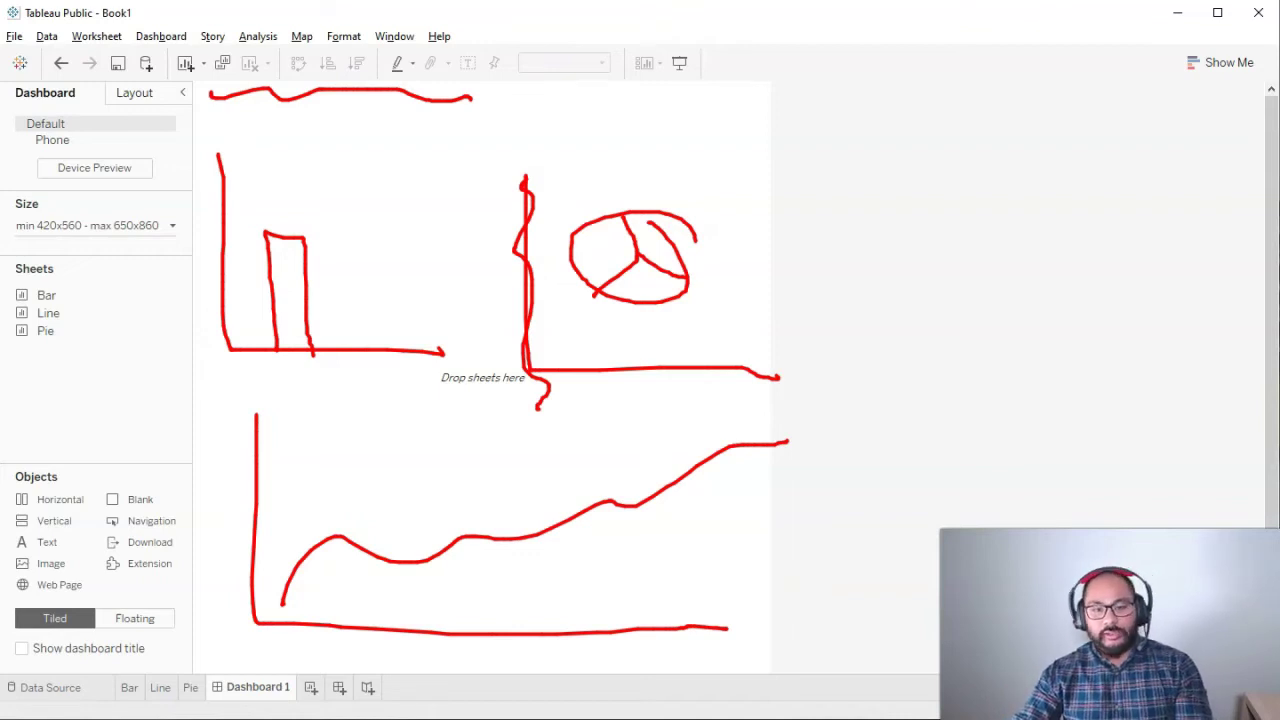
key(Escape)
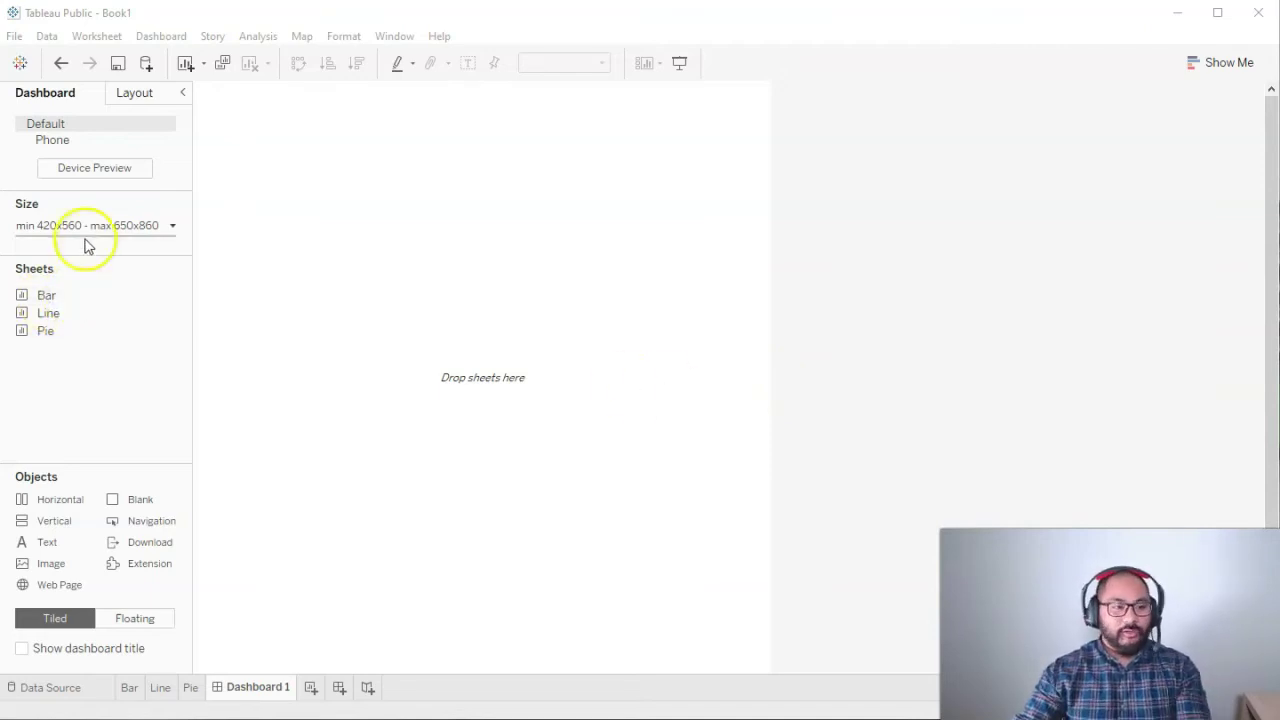
- Place the Bar sheet on the empty dashboard and add the Line sheet directly beneath it
drag(62, 297, 231, 283)
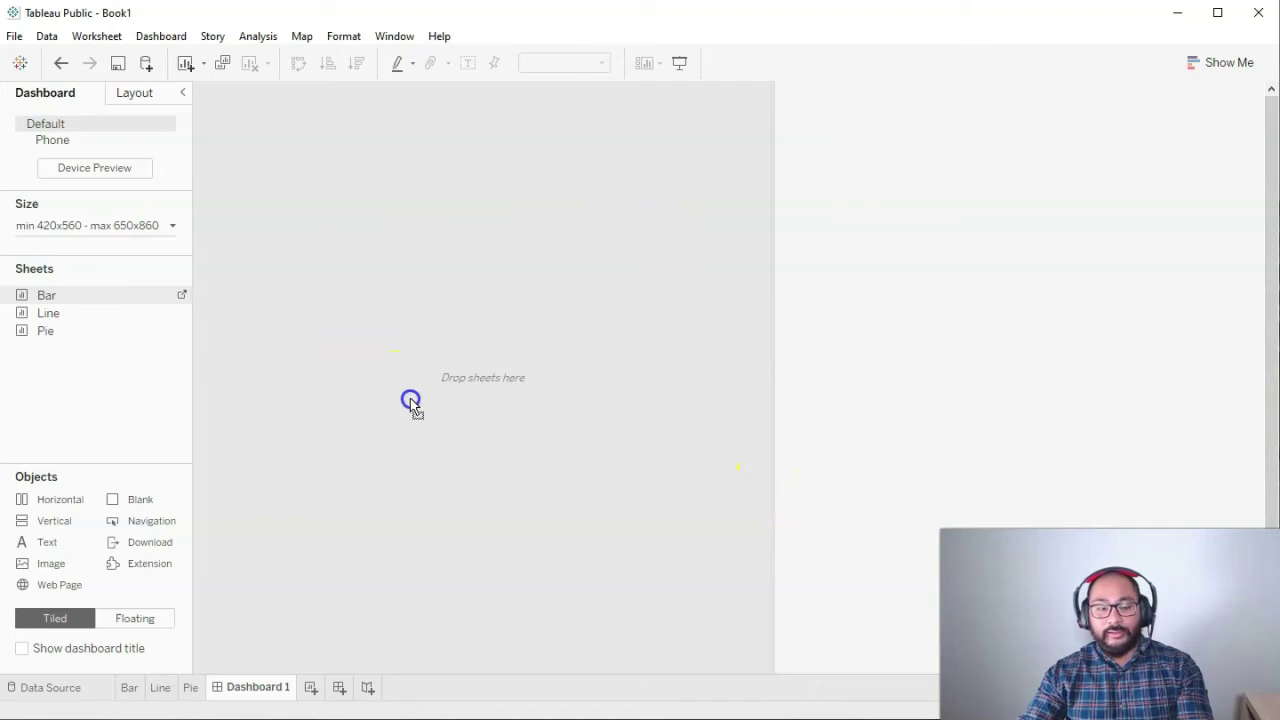
drag(411, 402, 411, 403)
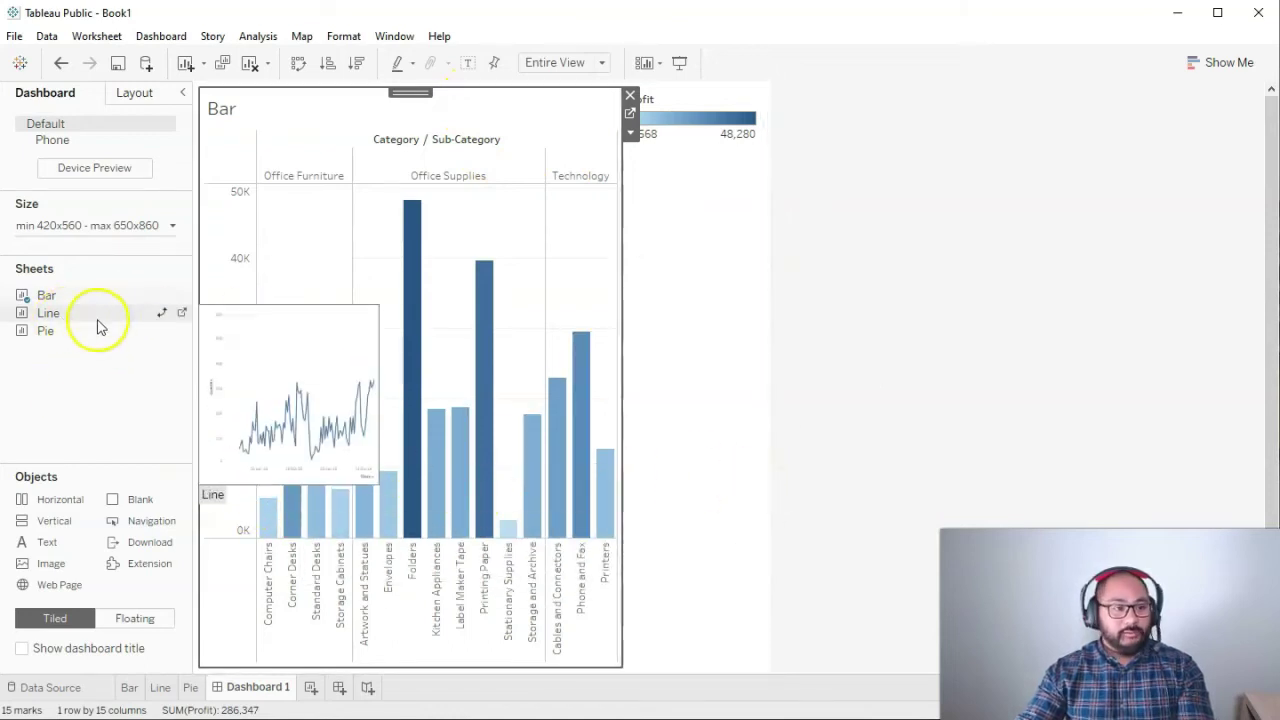
drag(54, 314, 398, 287)
drag(500, 258, 508, 534)
drag(360, 580, 360, 262)
drag(447, 228, 551, 340)
drag(559, 466, 511, 276)
drag(551, 393, 455, 547)
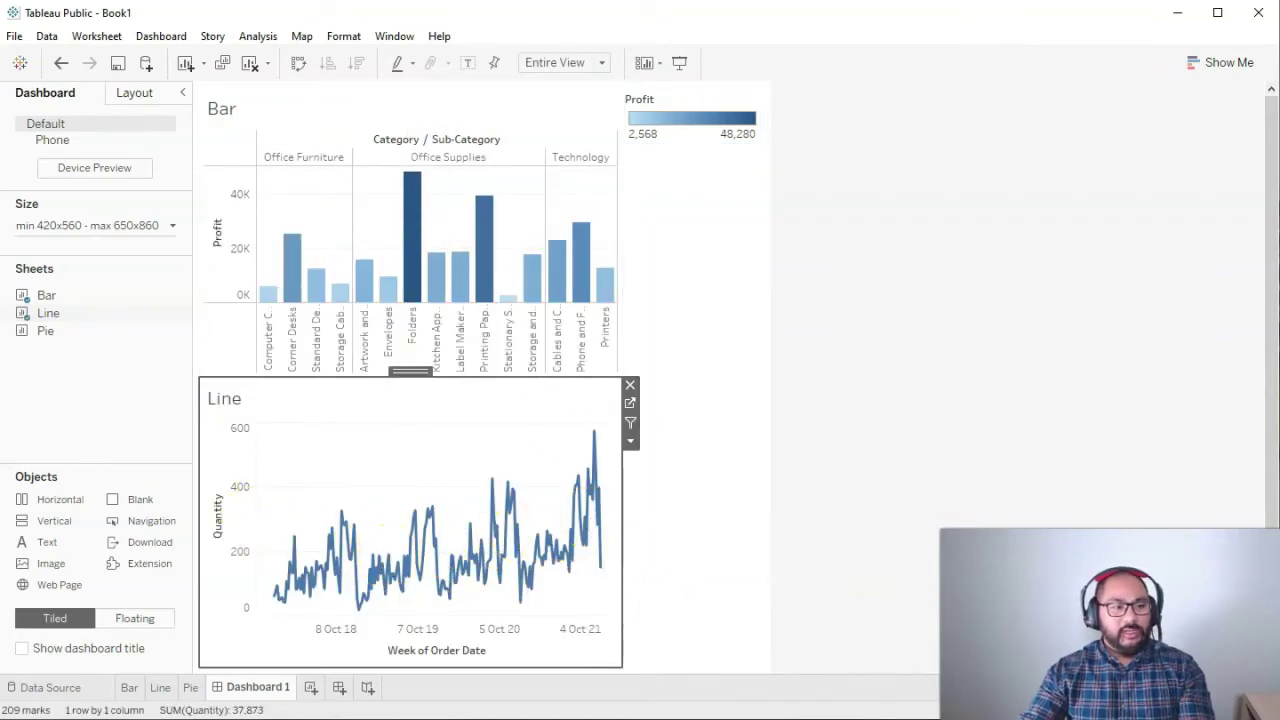
- Add the Pie sheet to the dashboard beside the Bar chart, on its right, above the Line chart
click(560, 304)
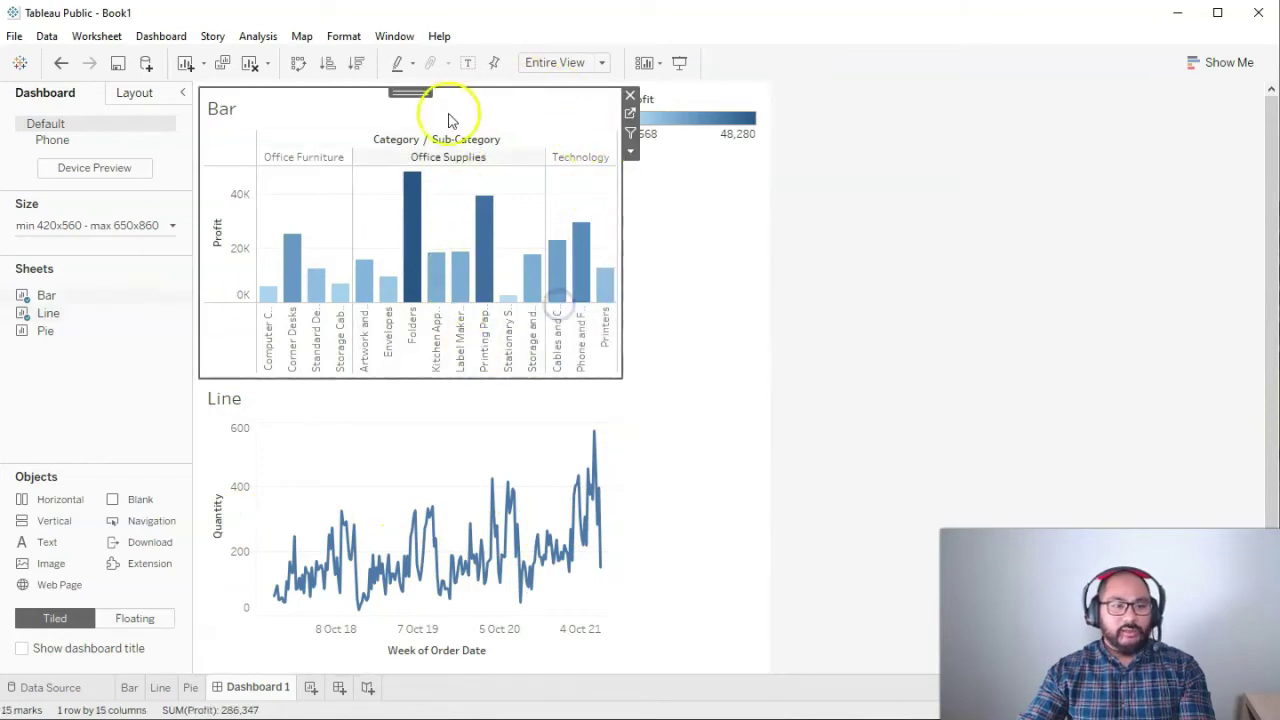
drag(46, 331, 548, 226)
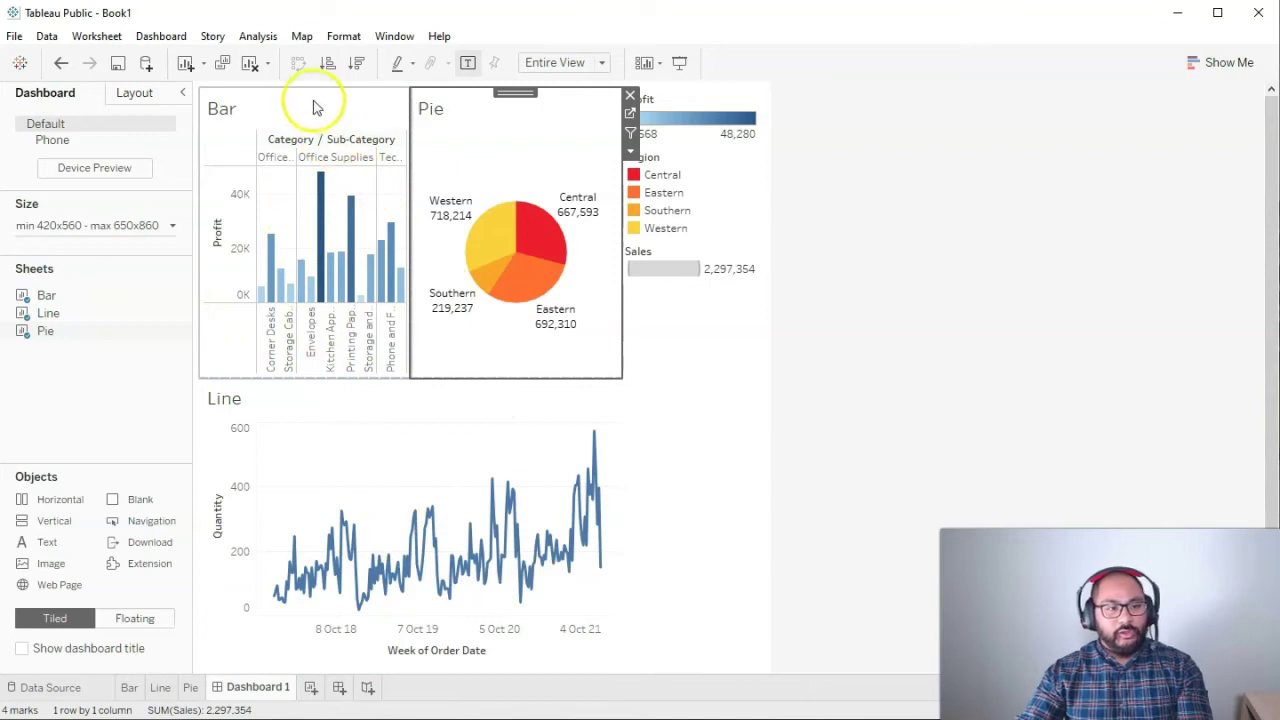
- Move the Bar chart to the bottom of the dashboard, beneath the Line chart
click(378, 400)
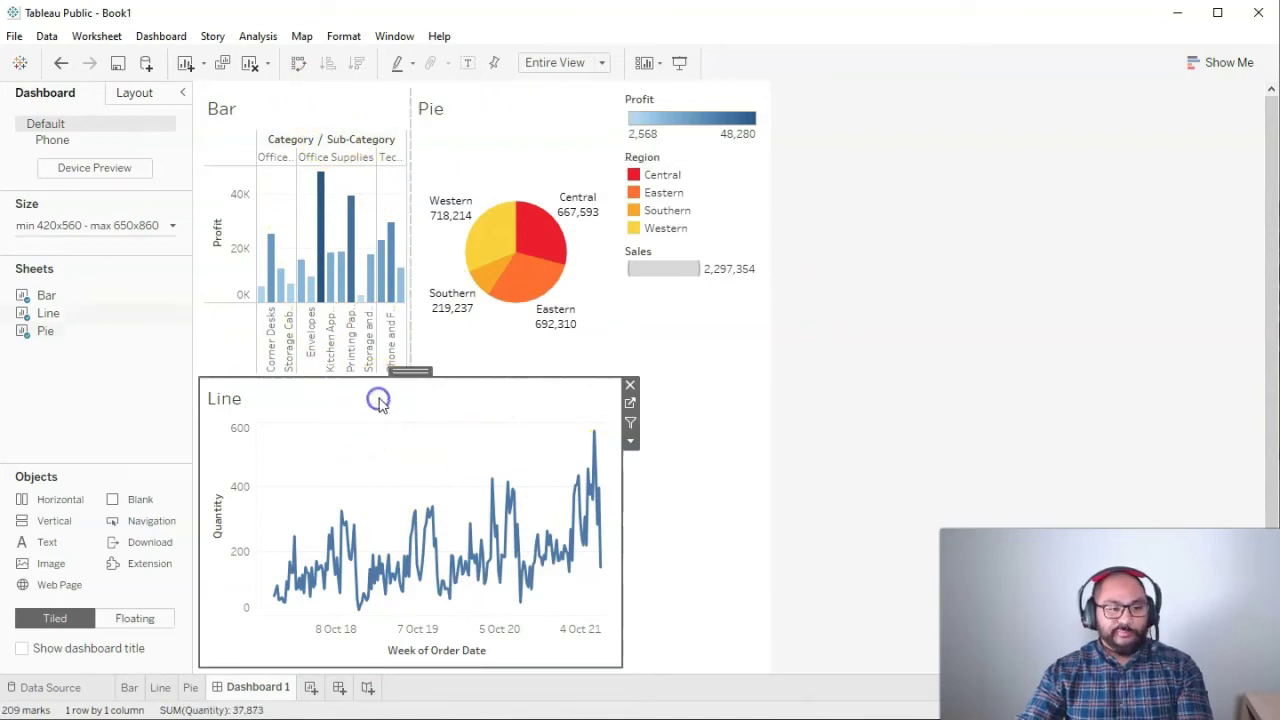
drag(410, 372, 357, 116)
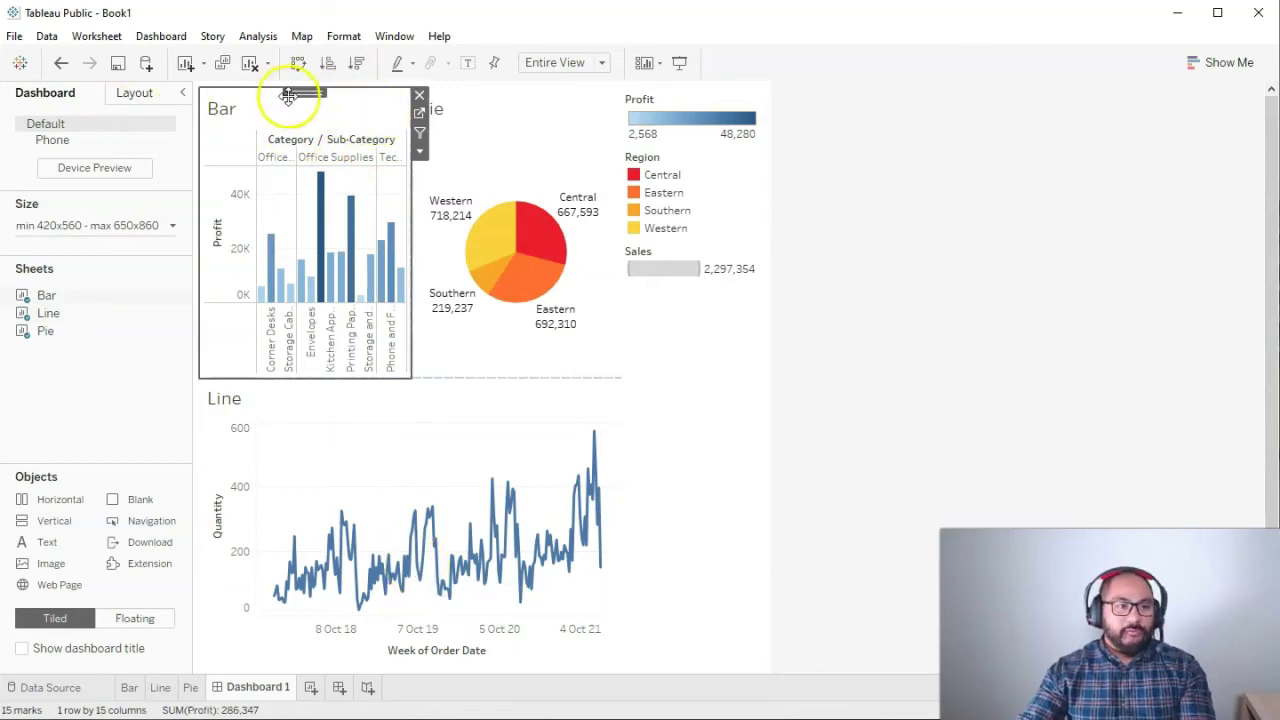
mouse_move(332, 87)
mouse_down()
mouse_move(277, 81)
mouse_move(325, 80)
mouse_move(317, 148)
mouse_up()
key(Escape)
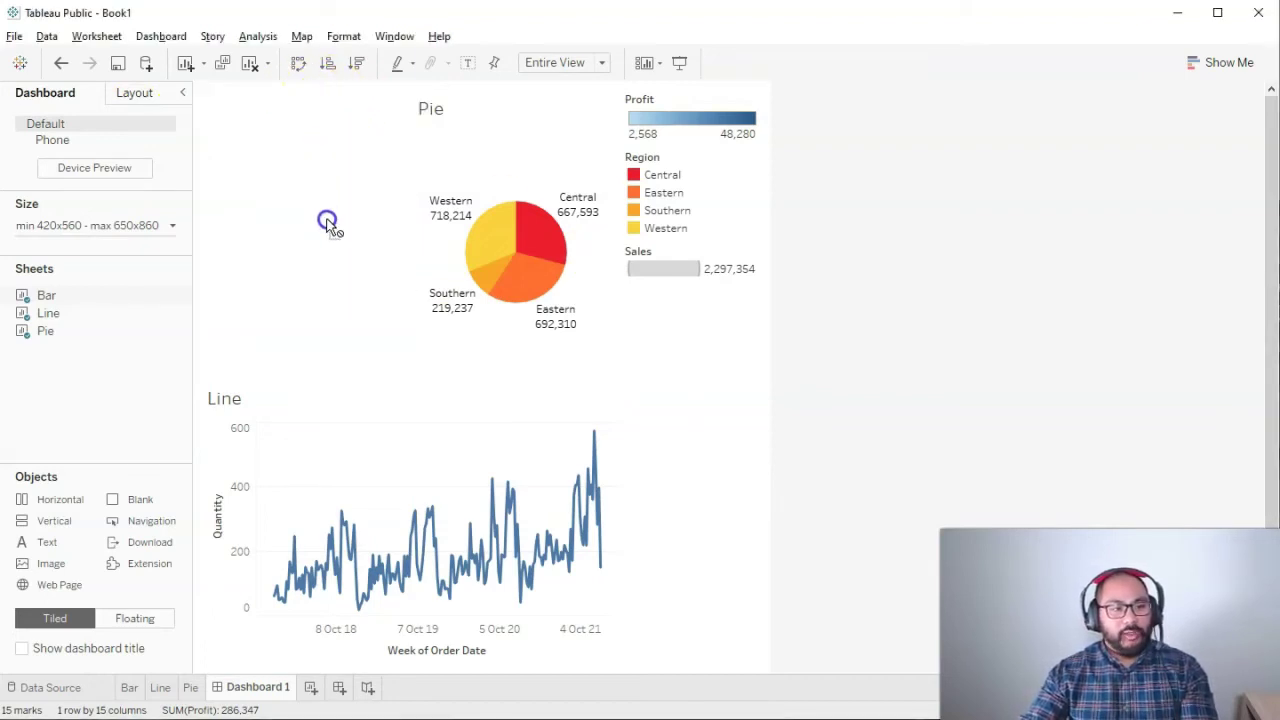
drag(329, 330, 308, 495)
drag(365, 548, 446, 551)
drag(557, 583, 436, 601)
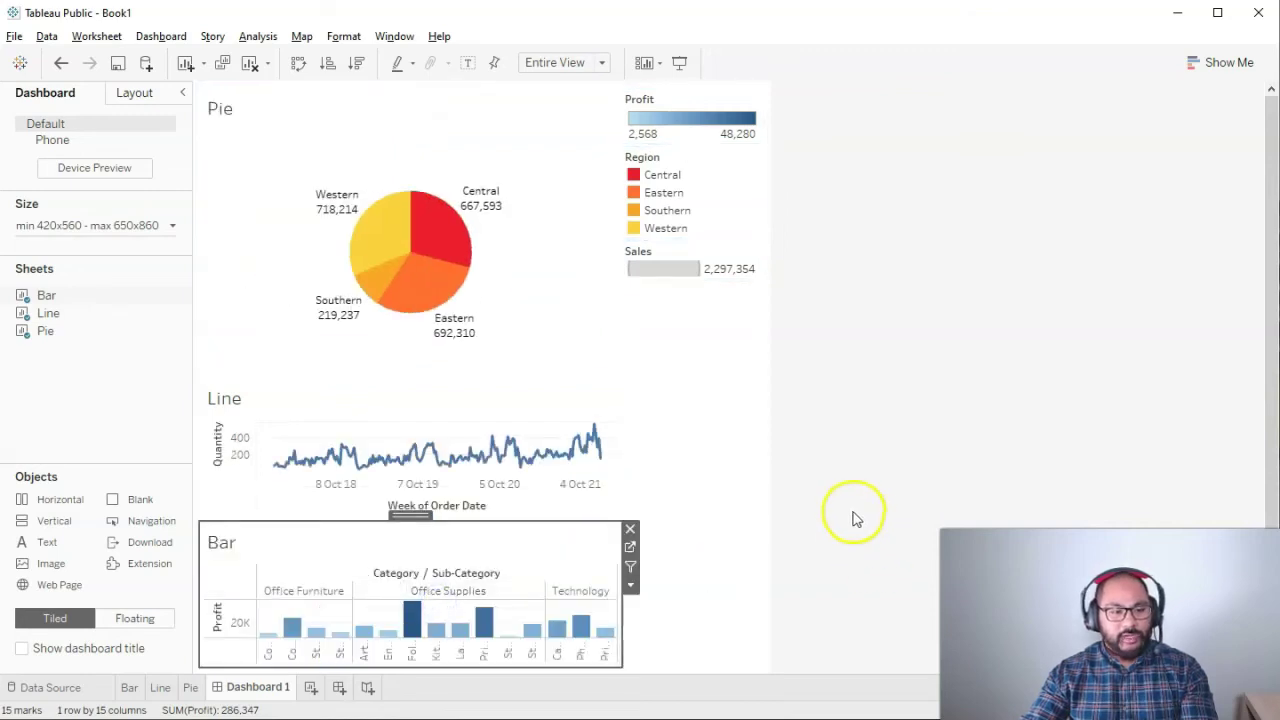
- Move the Line chart to the left of the Pie chart, above the Bar chart
click(389, 402)
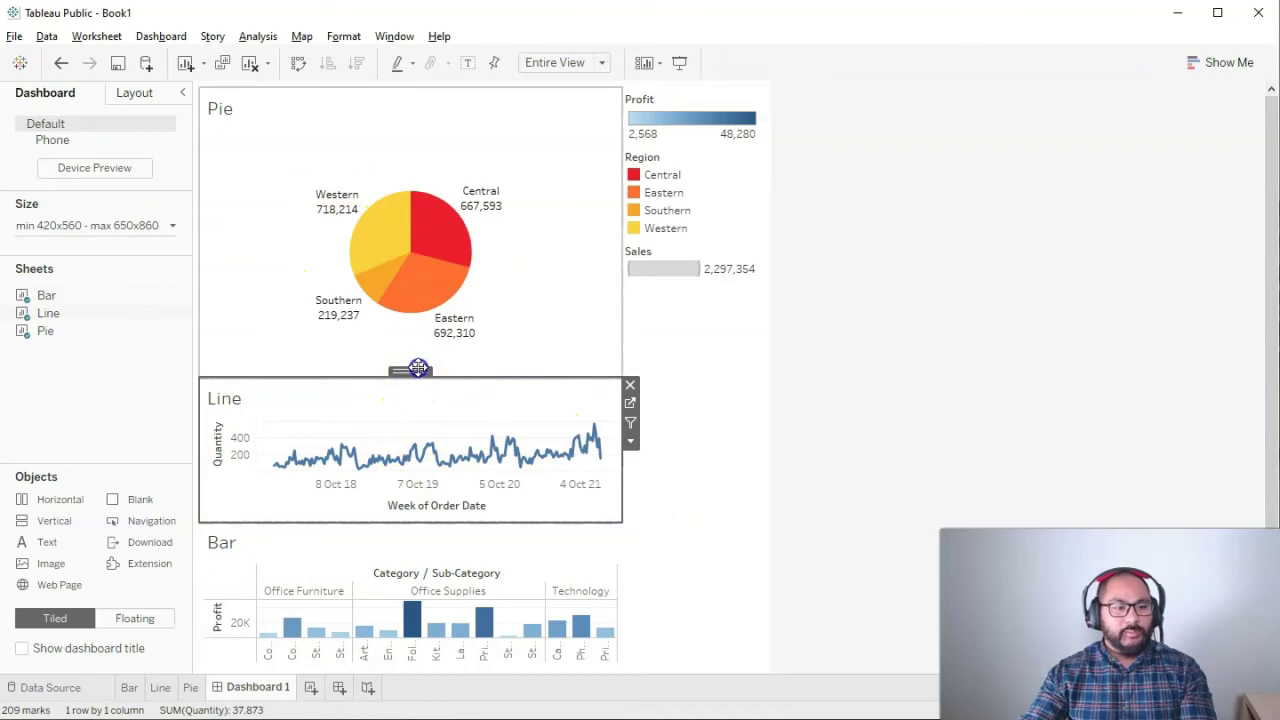
drag(418, 368, 389, 338)
drag(349, 297, 299, 205)
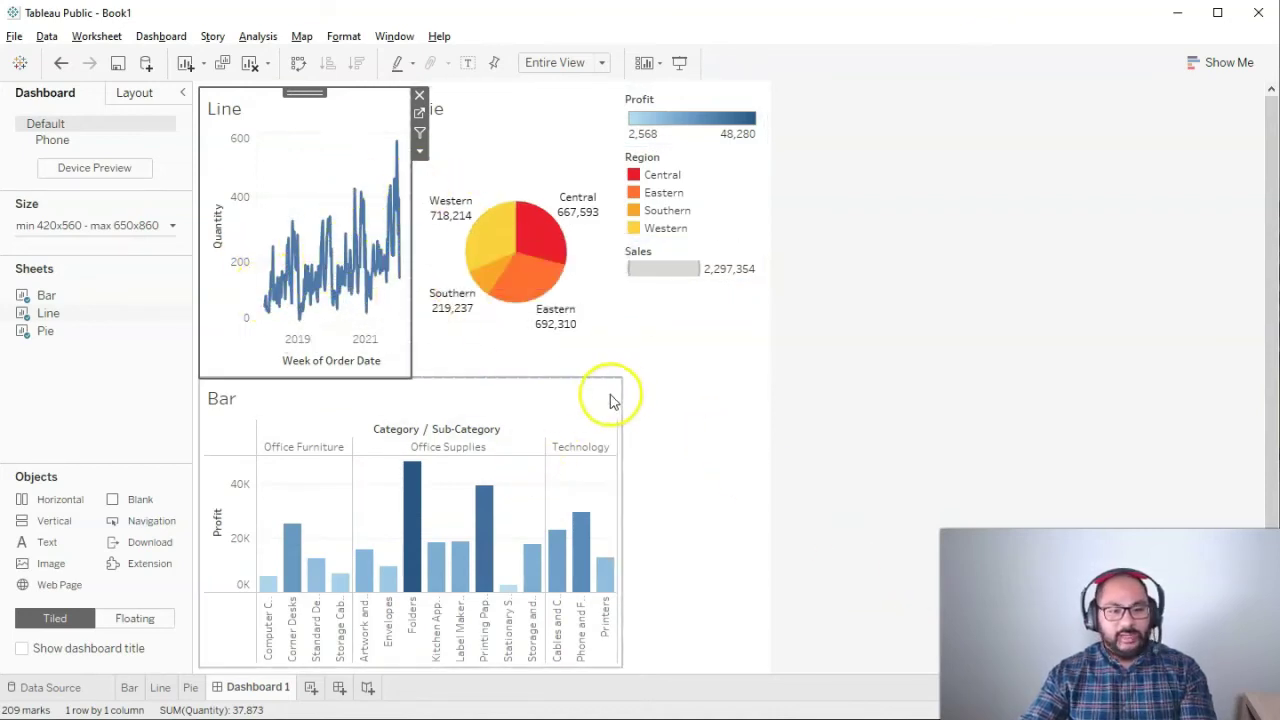
- Change the dashboard to a fixed custom size, 1220 px wide and 660 px high
click(170, 227)
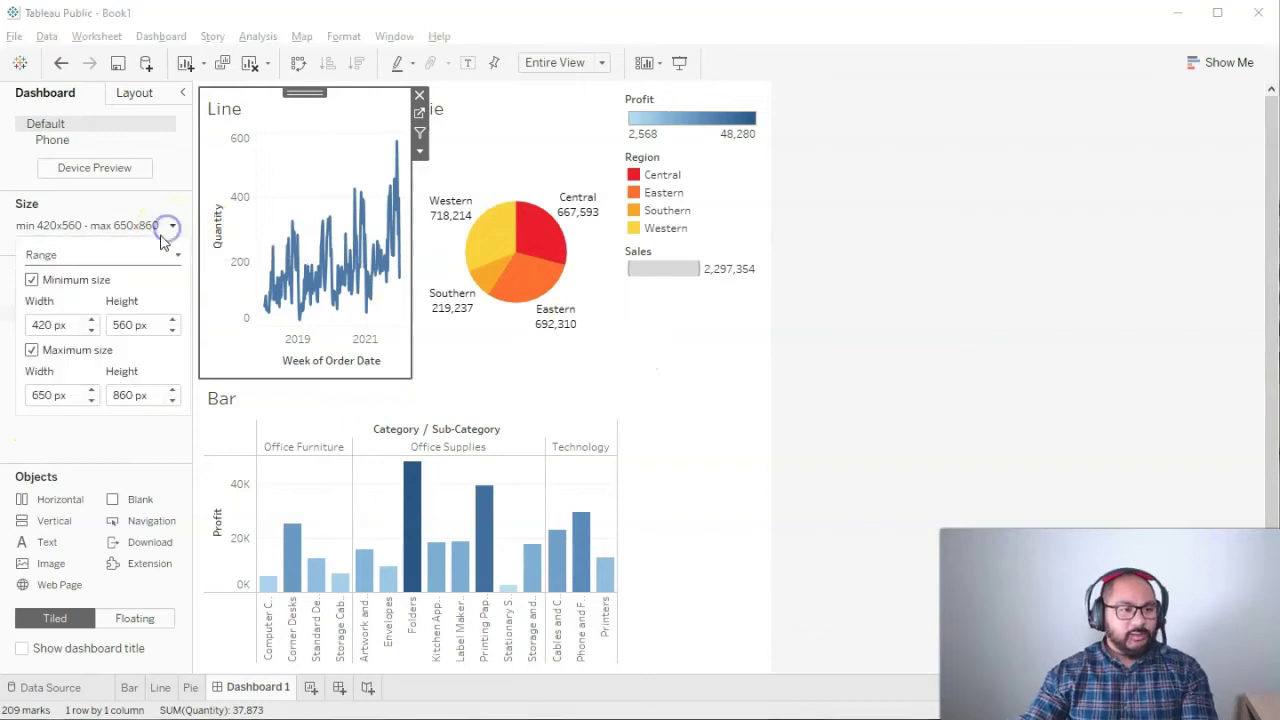
click(116, 257)
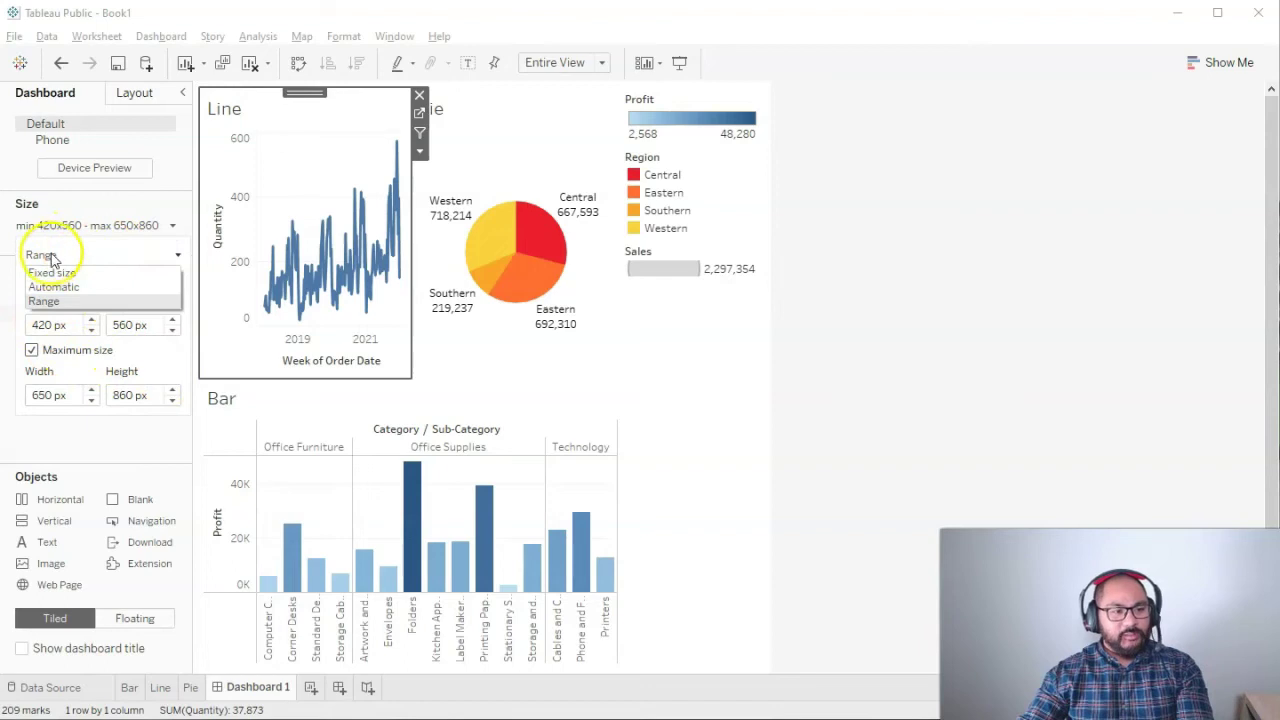
click(72, 273)
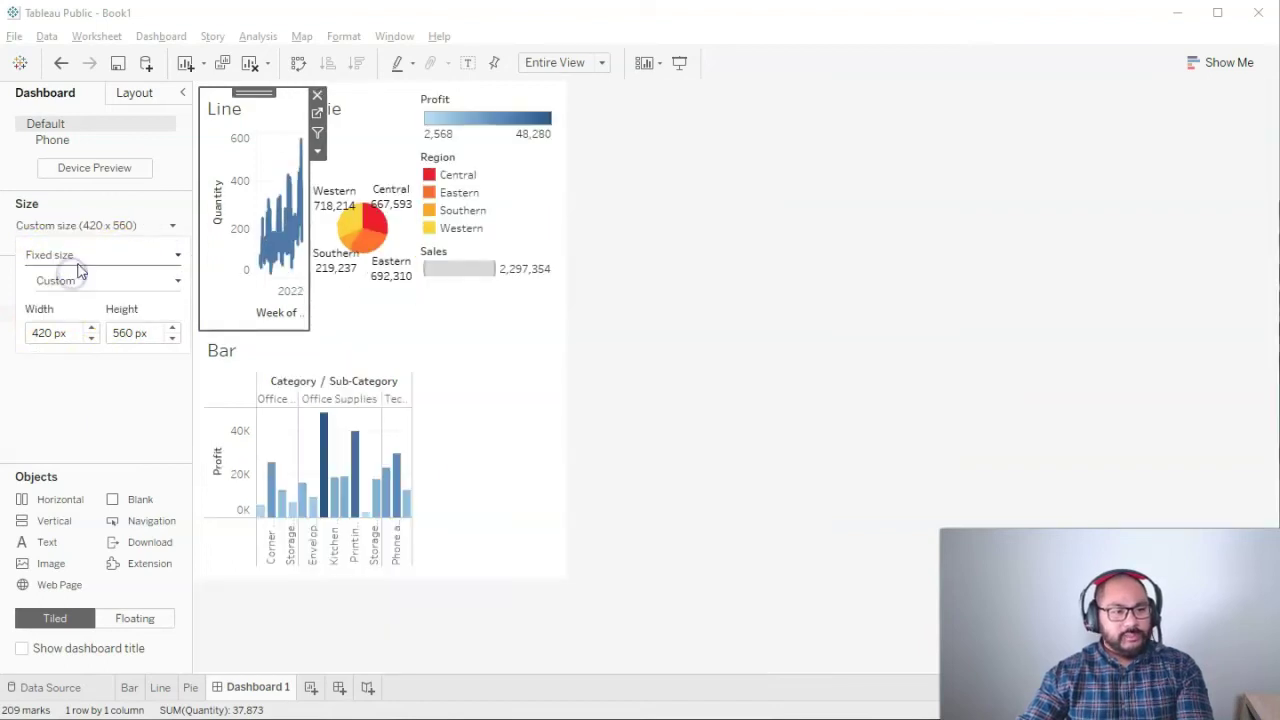
click(84, 330)
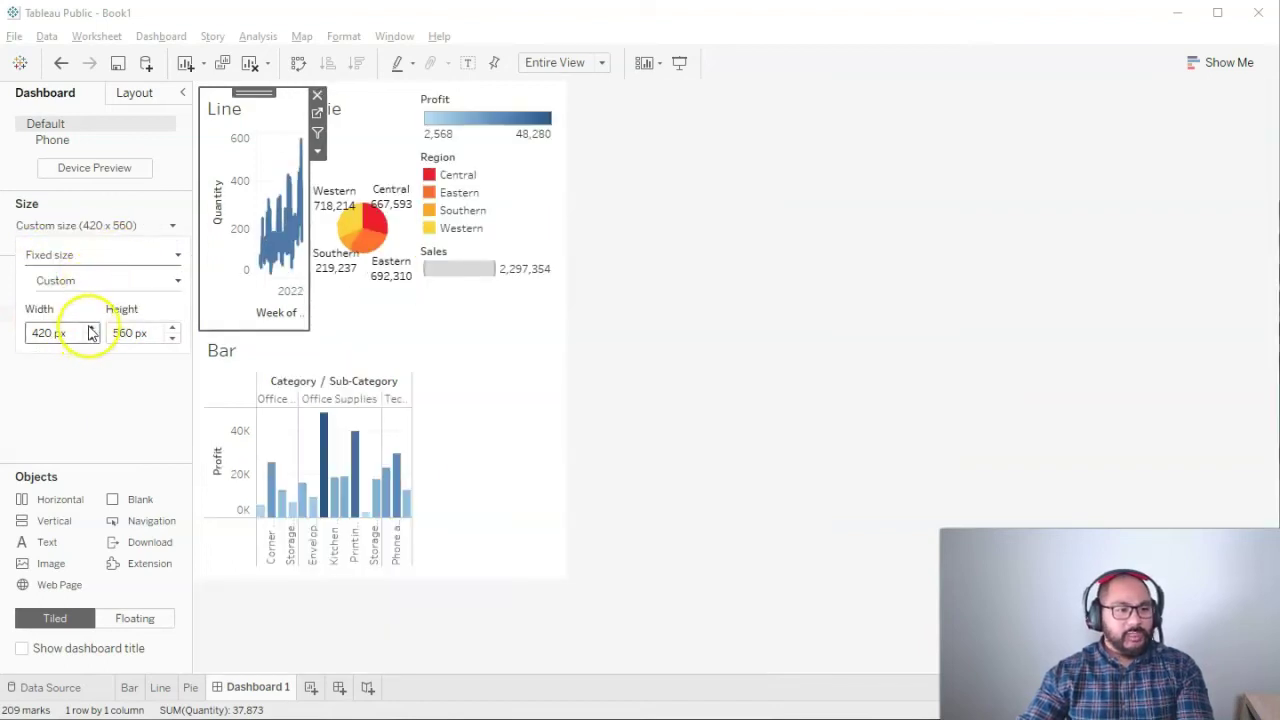
click(92, 328)
click(92, 328)
click(92, 328)
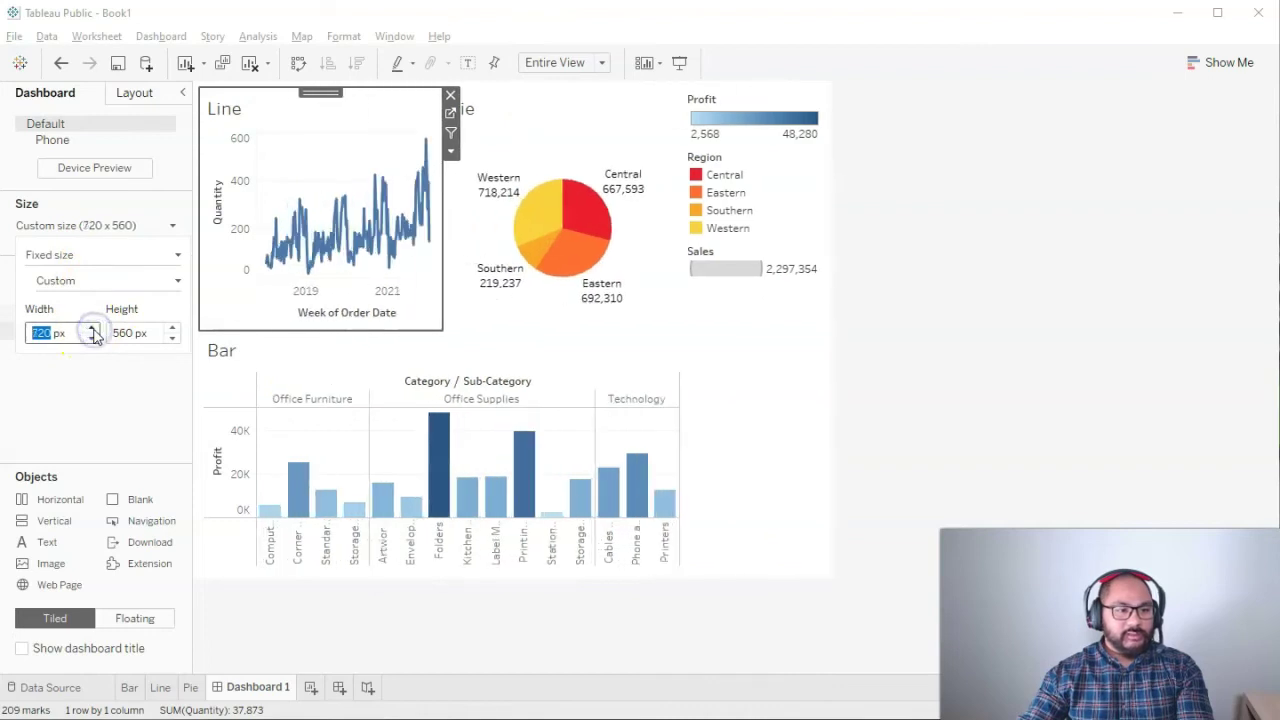
click(92, 328)
click(92, 328)
click(92, 328)
click(92, 328)
click(92, 328)
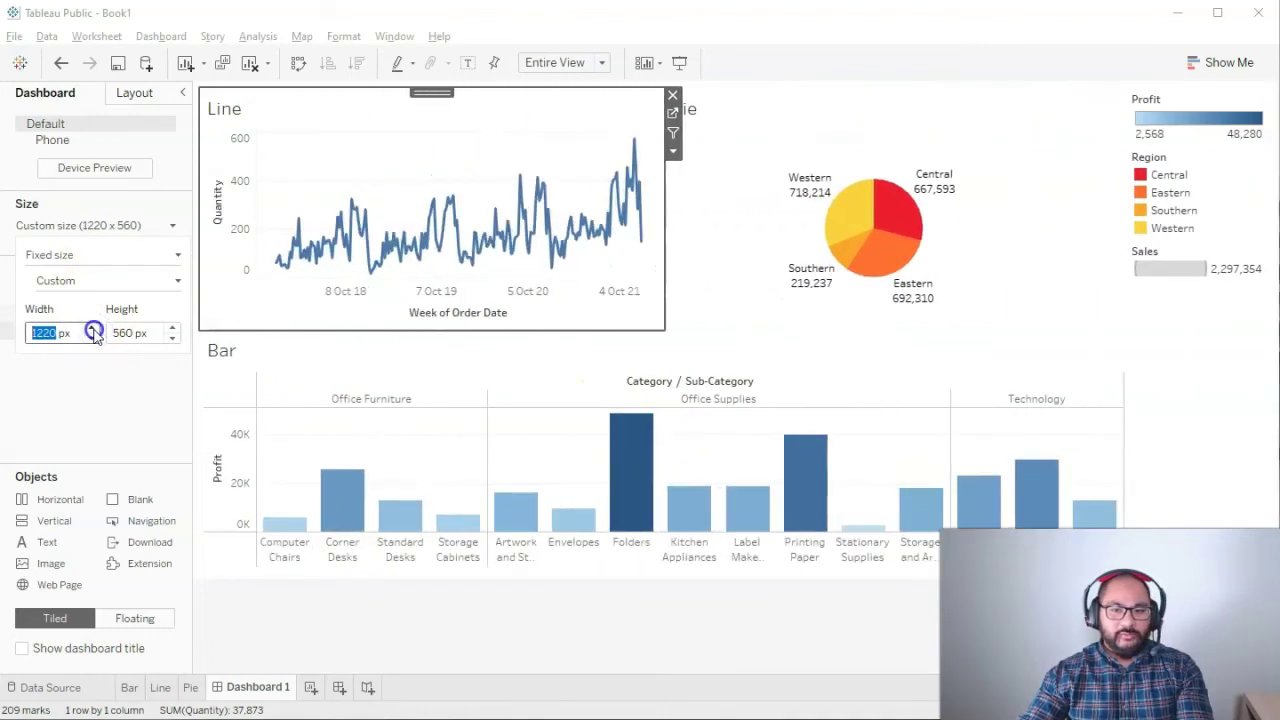
click(173, 328)
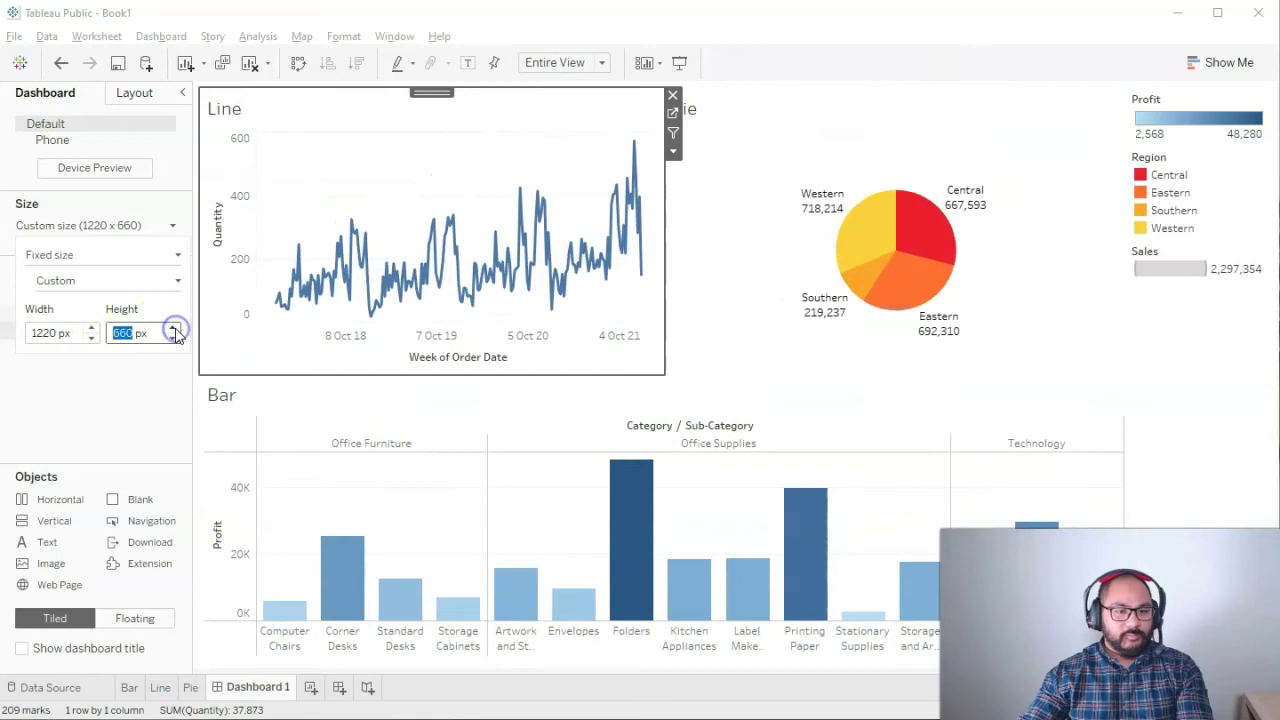
click(117, 443)
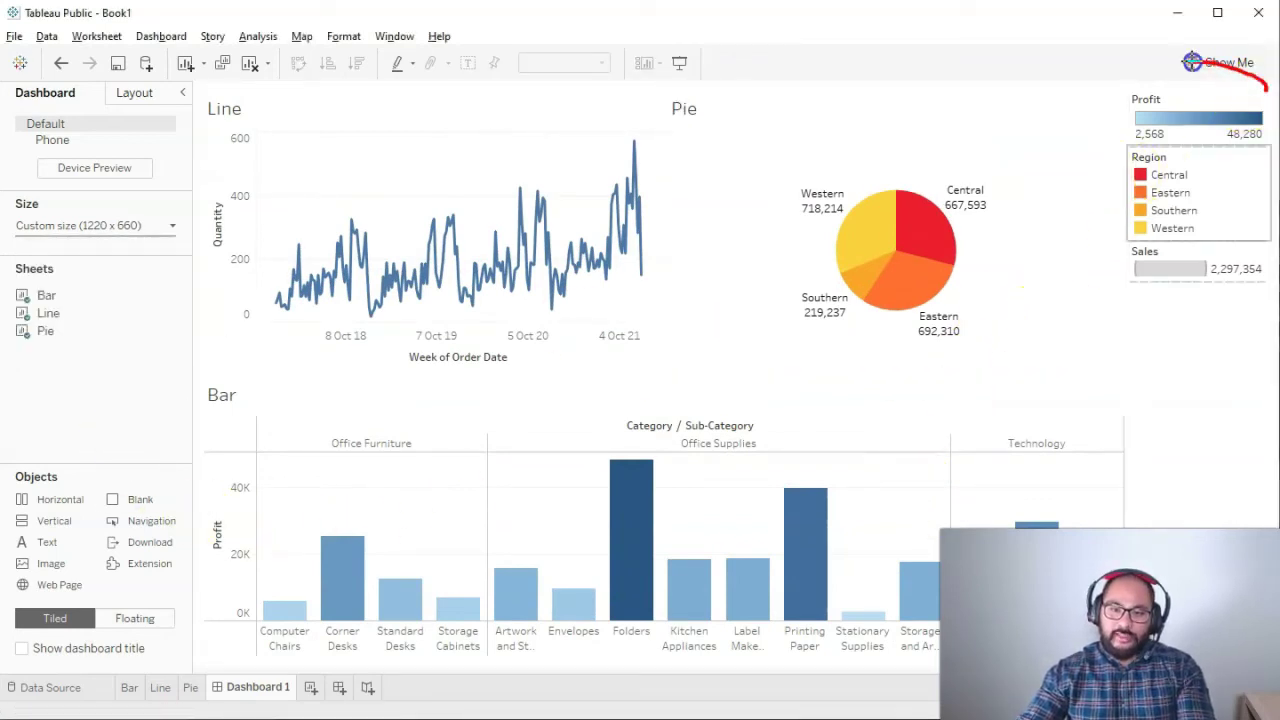
drag(1192, 62, 1165, 378)
drag(1126, 81, 1138, 292)
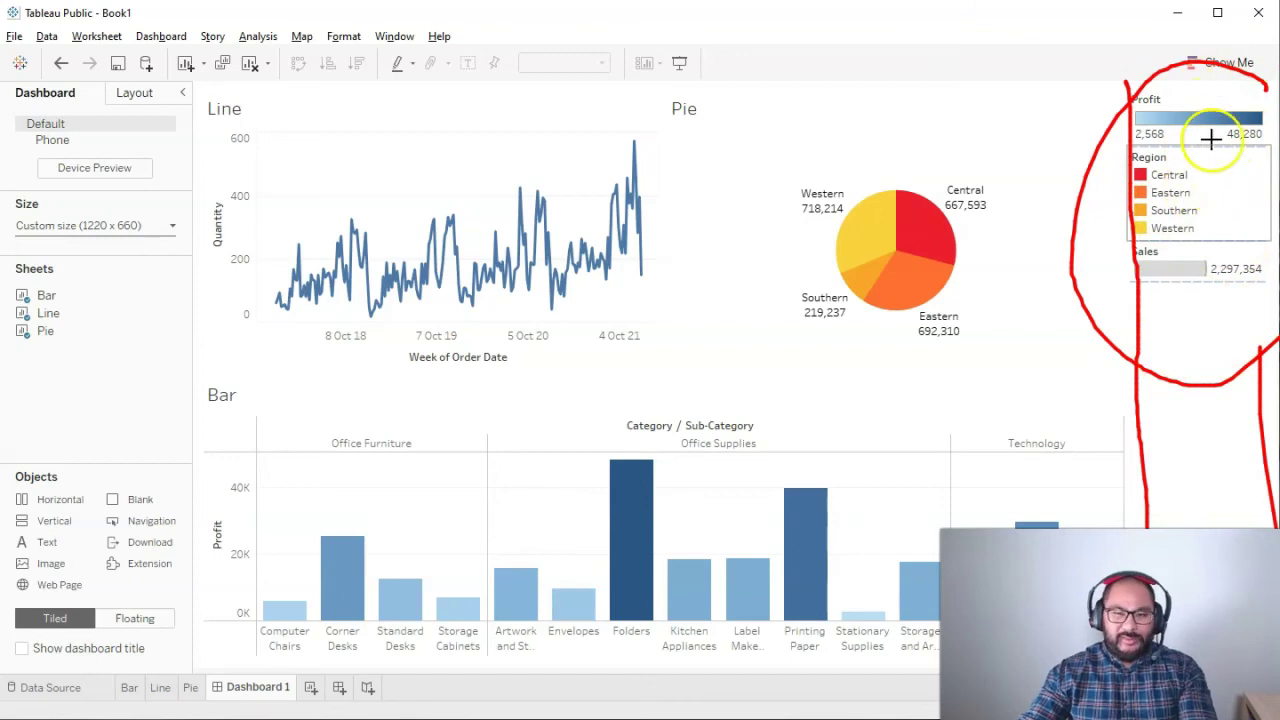
key(Escape)
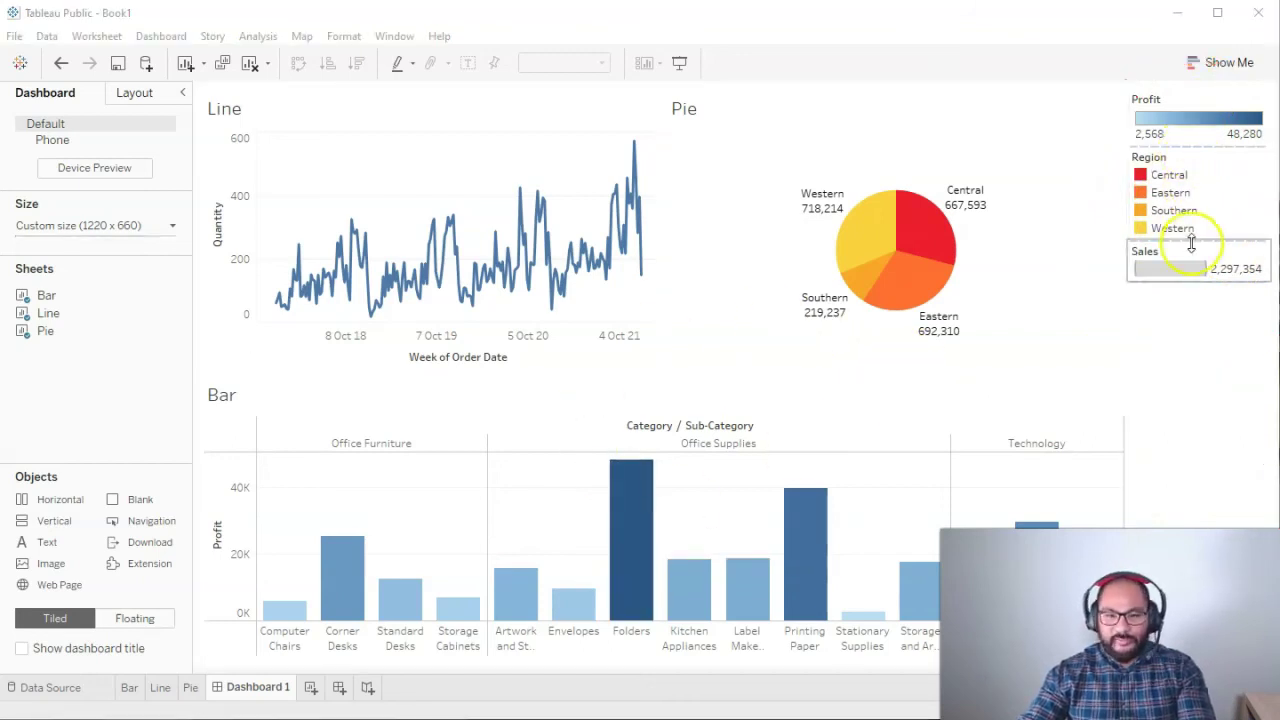
- Remove the Region colour legend from the dashboard's legend column
click(1200, 332)
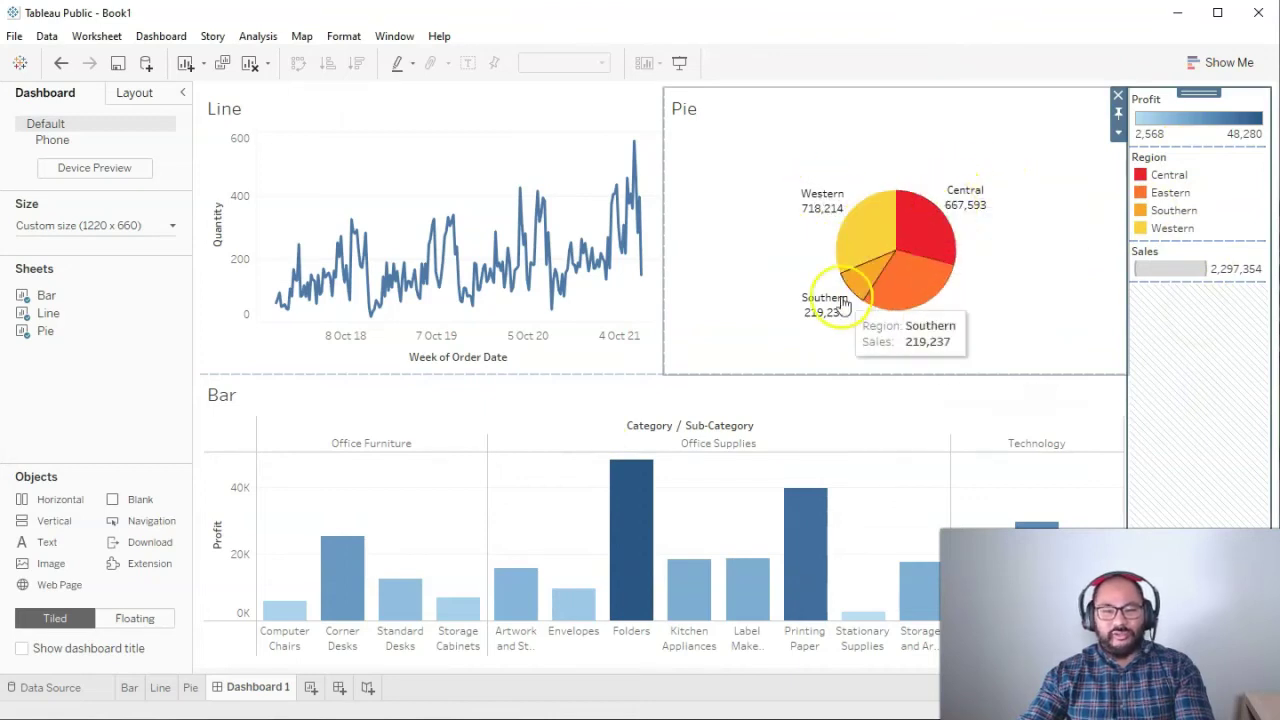
click(1224, 194)
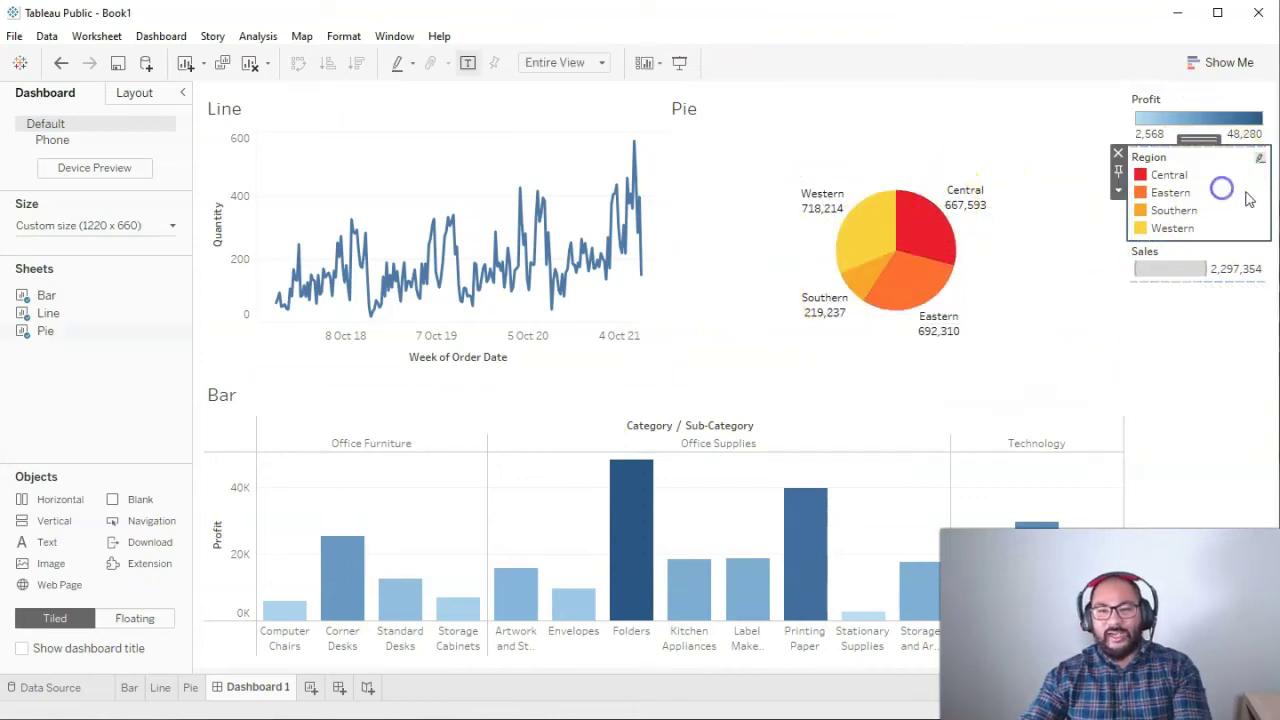
click(1118, 156)
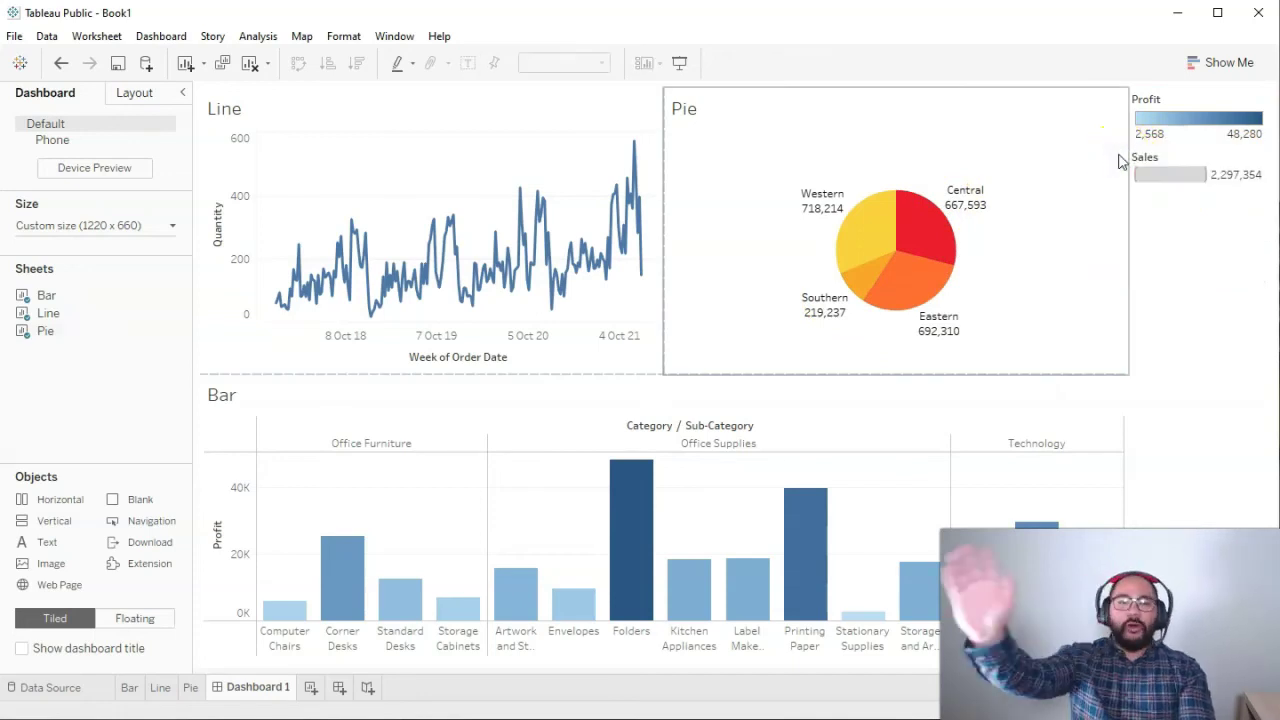
- Remove the Sales size legend and the Profit colour legend from the dashboard
click(1244, 131)
click(1232, 253)
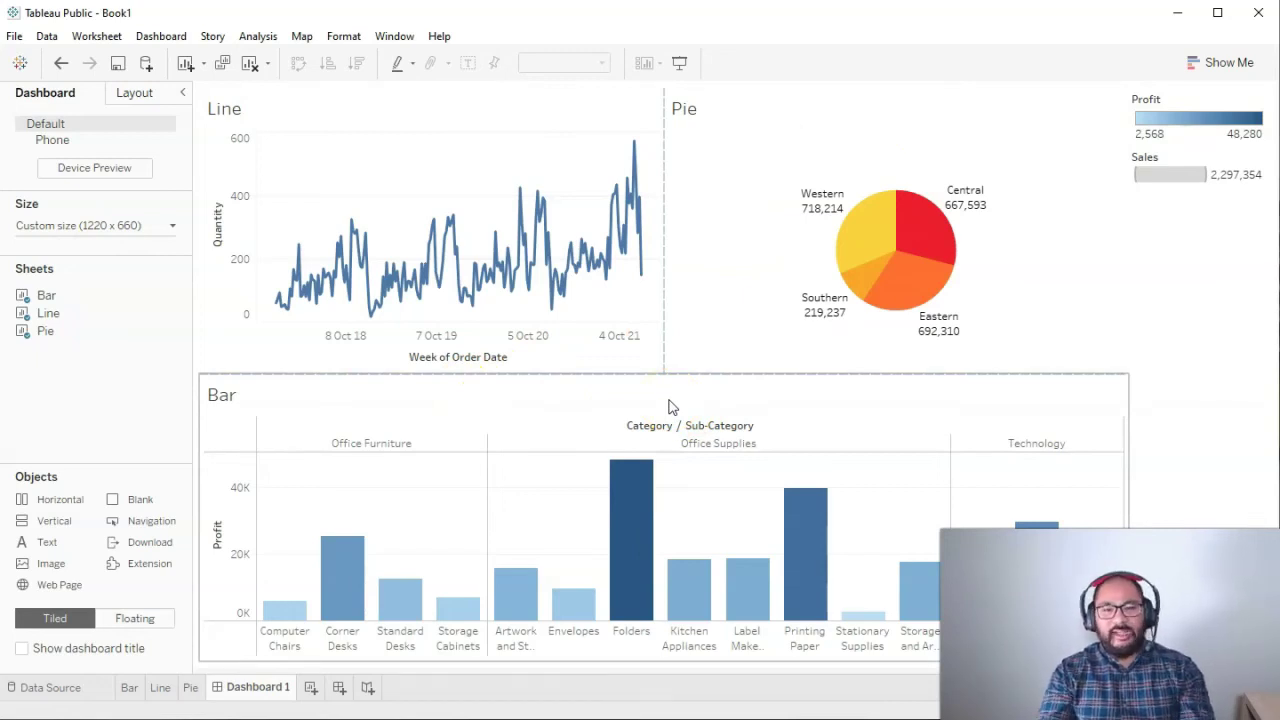
click(1220, 167)
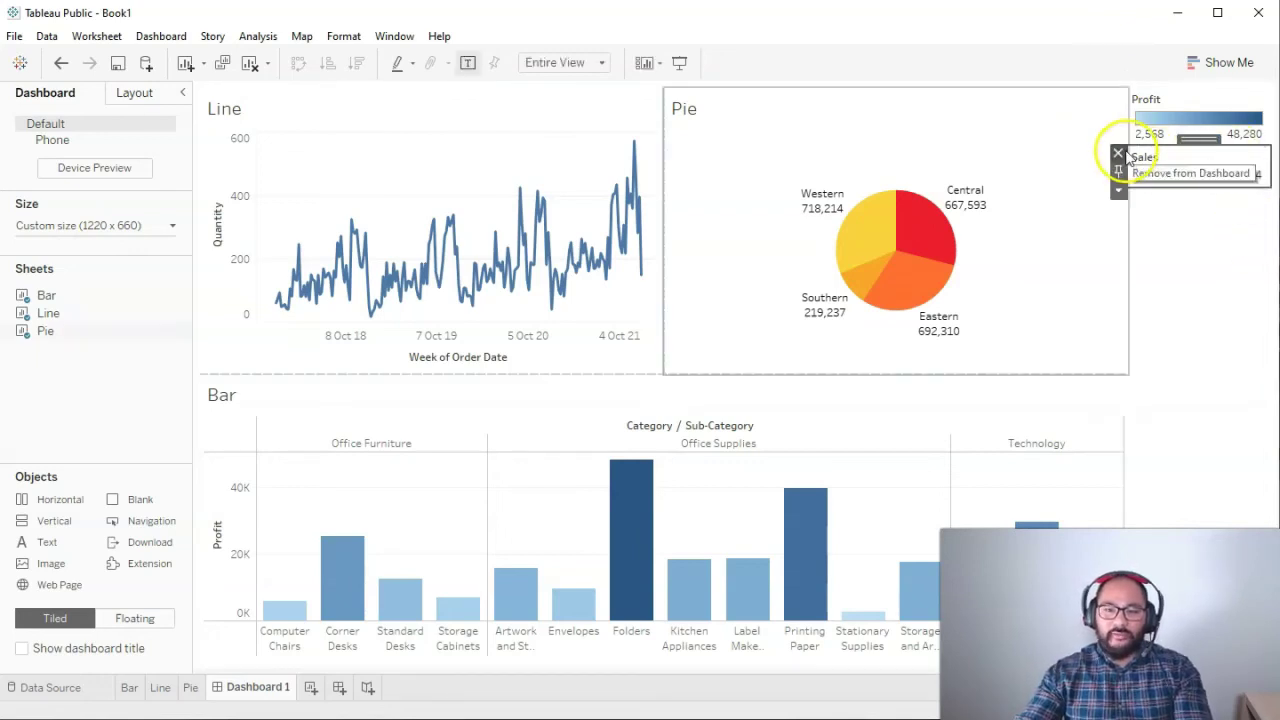
click(1118, 153)
click(1214, 120)
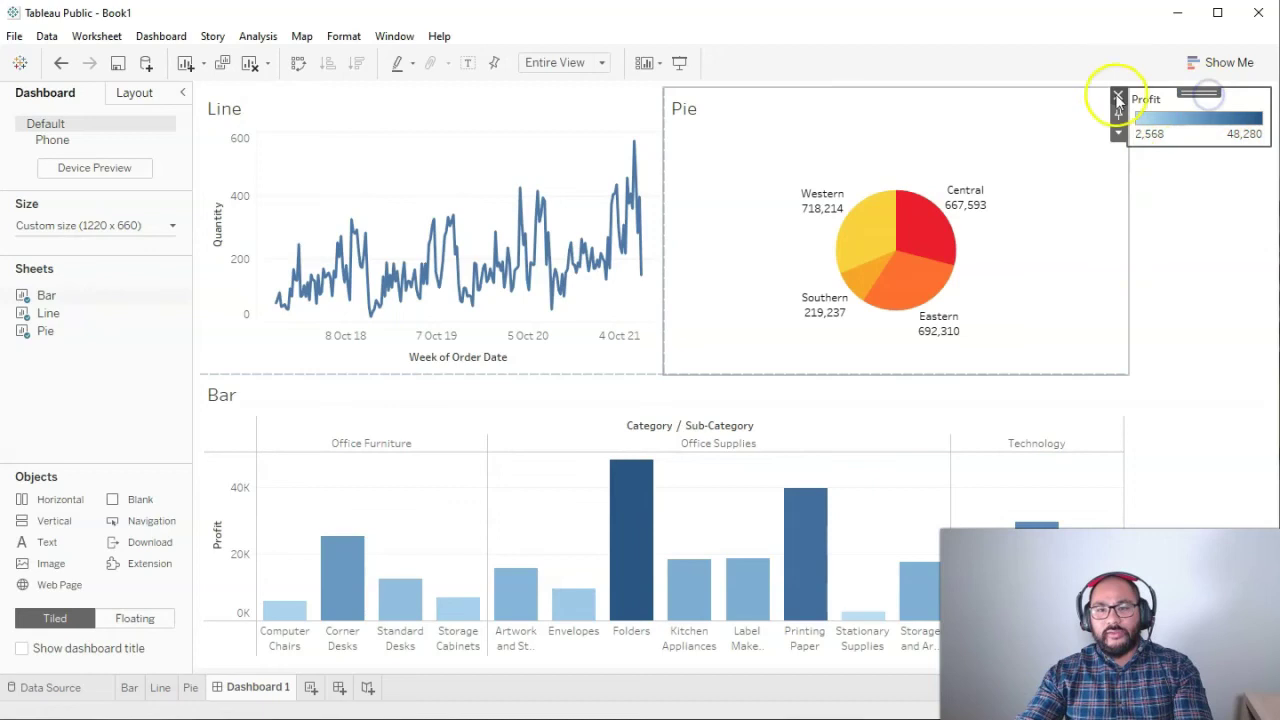
click(1120, 97)
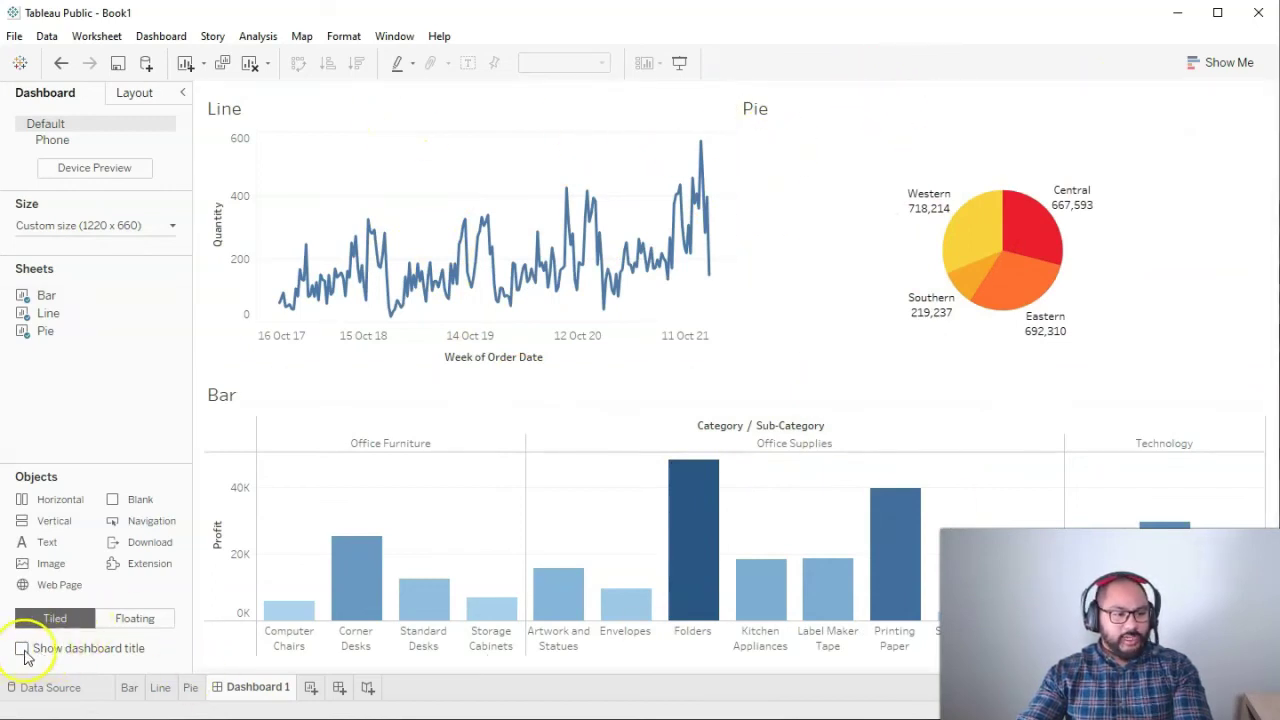
- Show the dashboard title above the charts
drag(185, 645, 12, 637)
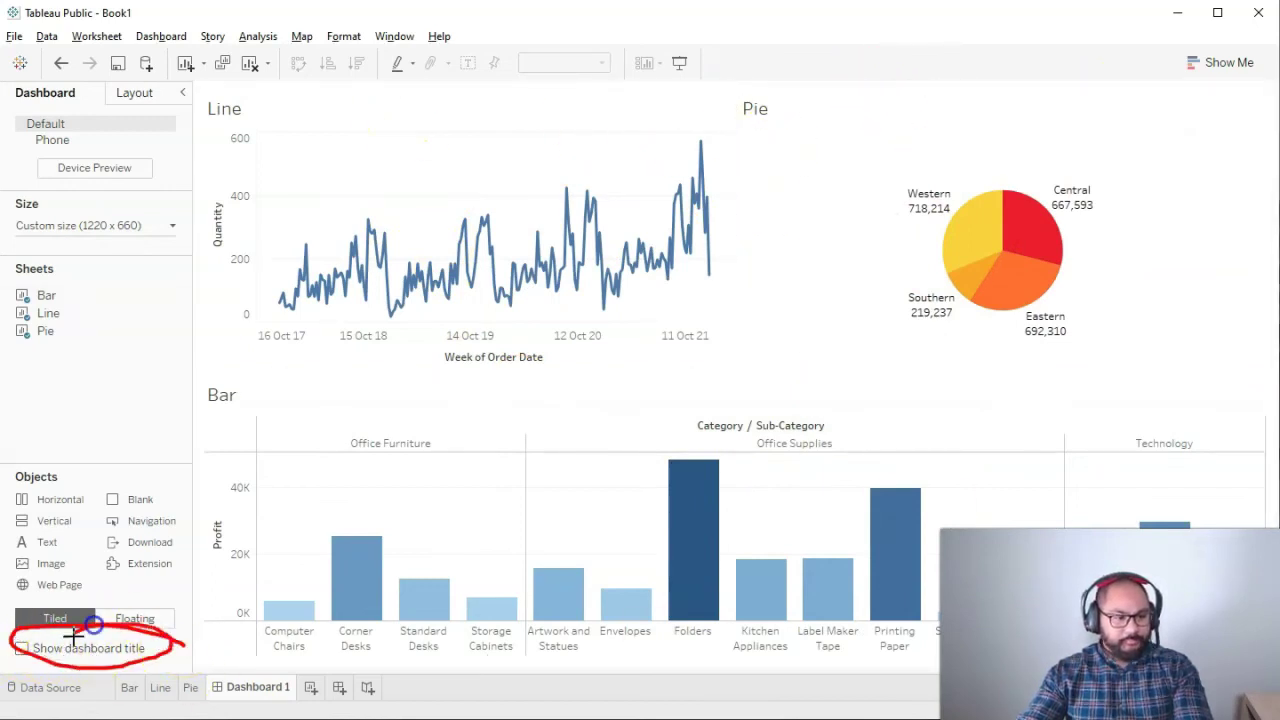
click(21, 648)
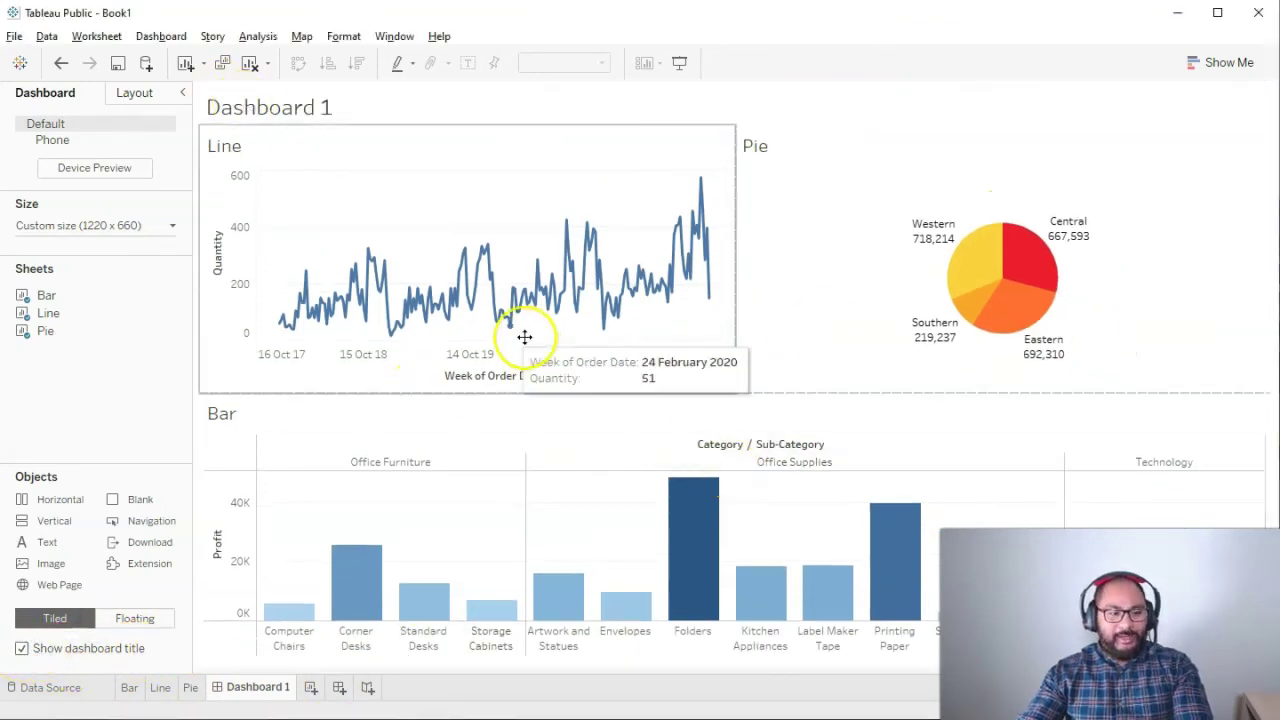
mouse_move(345, 95)
mouse_down()
mouse_move(266, 125)
mouse_move(350, 102)
mouse_up()
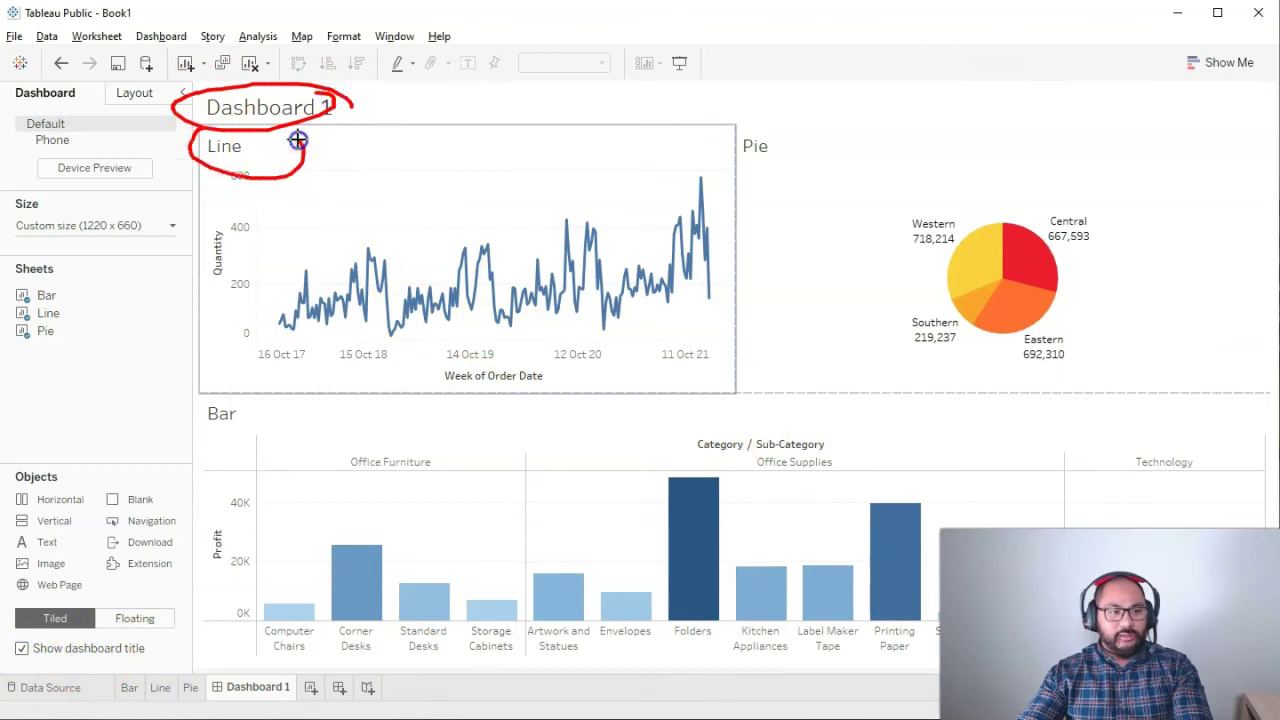
drag(731, 143, 850, 114)
drag(222, 390, 286, 405)
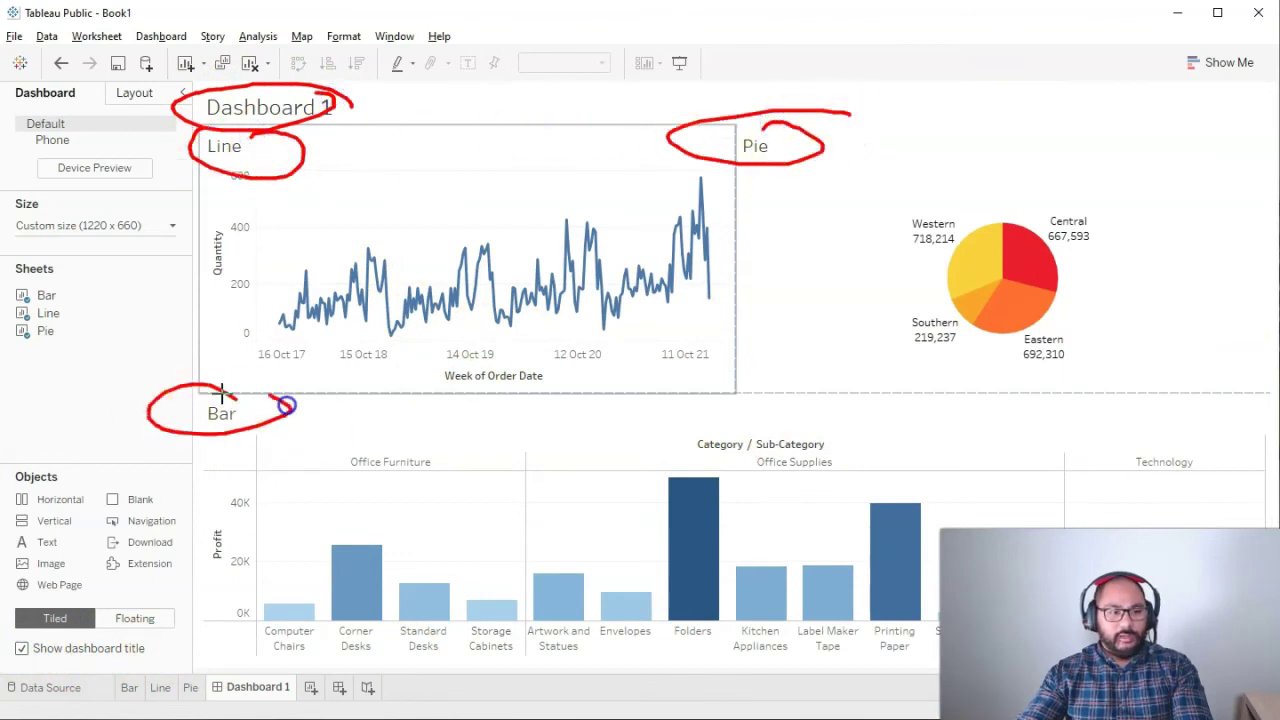
key(Escape)
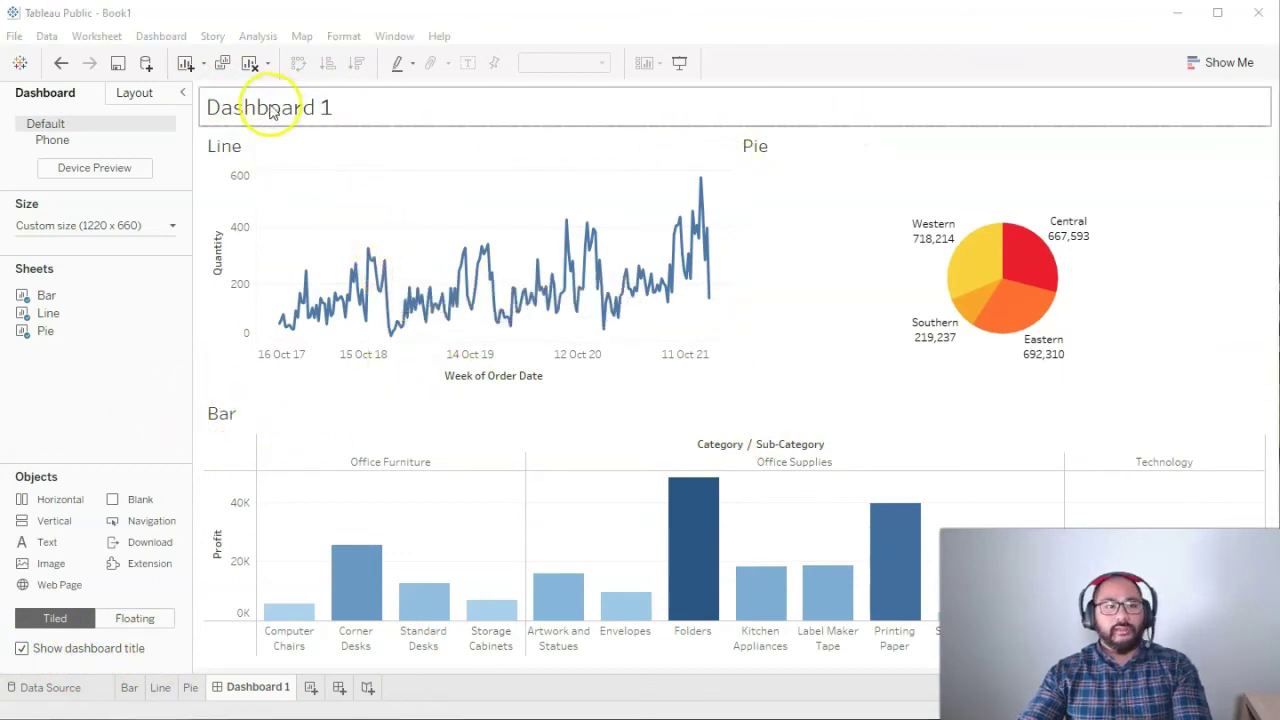
- Replace the dashboard title's sheet name placeholder with "My Very First Dashboard"
double_click(310, 110)
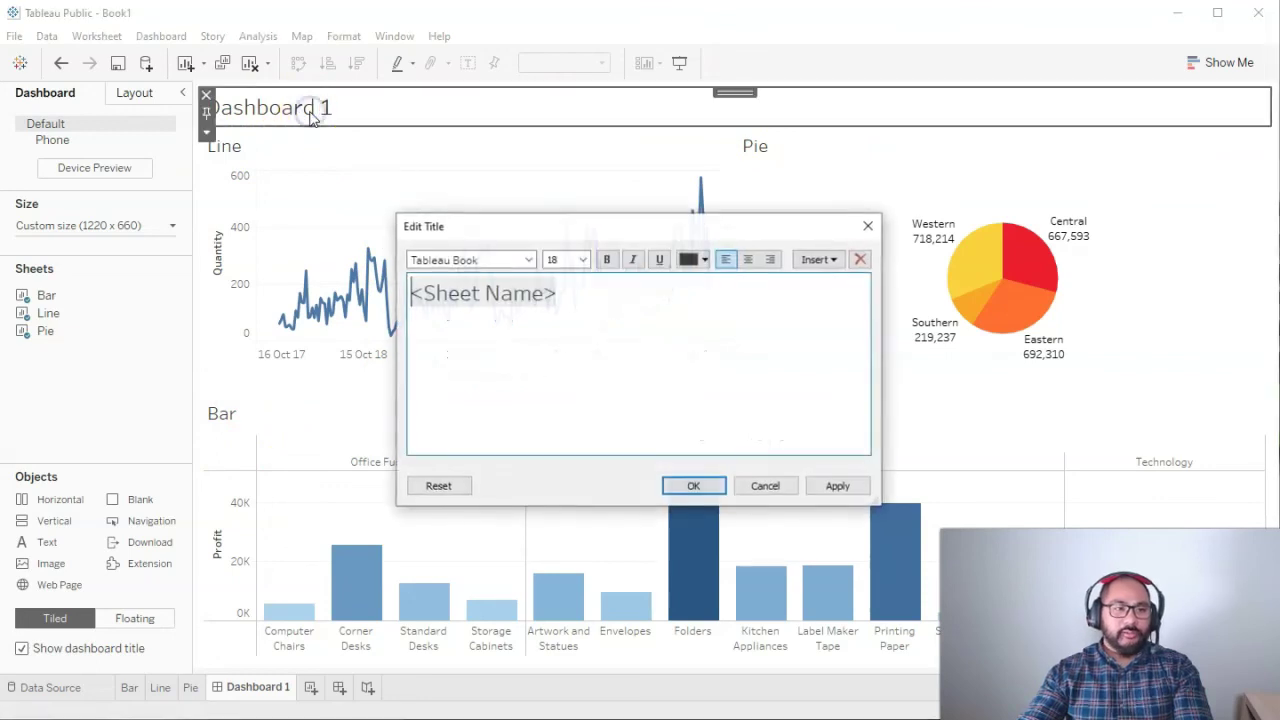
key(ctrl+a)
text(M)
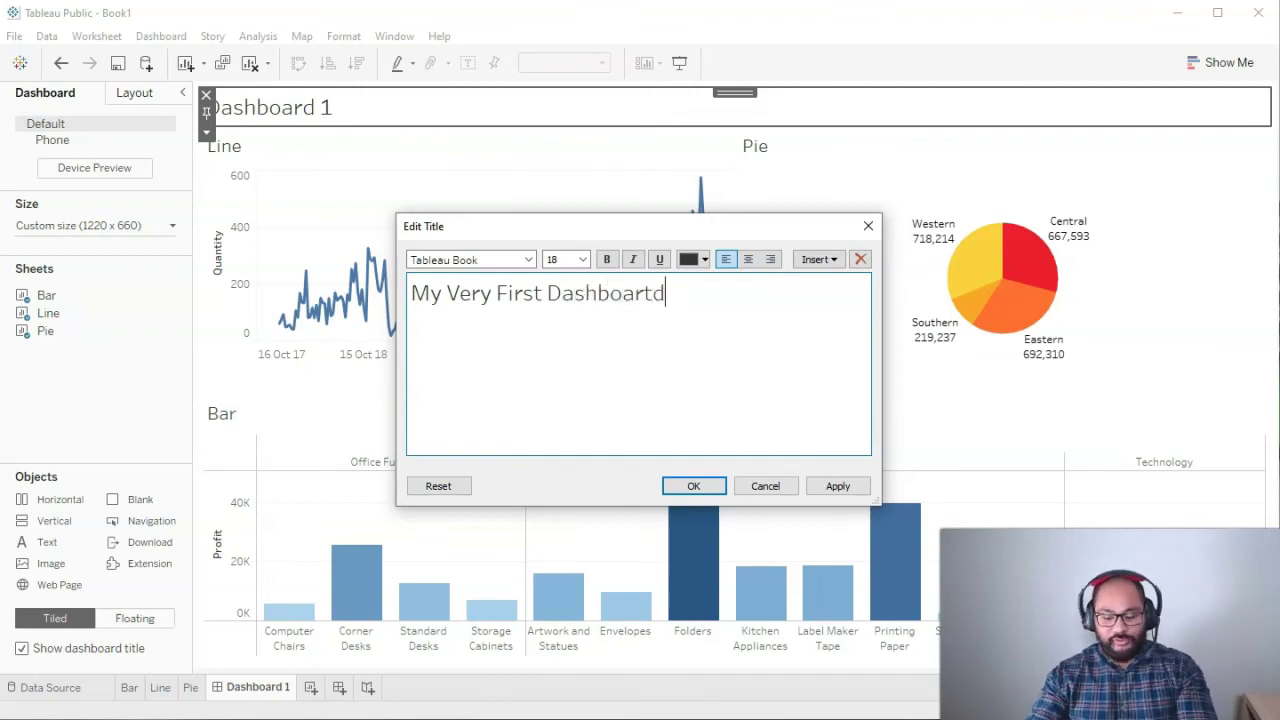
- Format the dashboard title text at size 22 in blue, centre it, and apply the title
drag(720, 300, 410, 293)
click(583, 259)
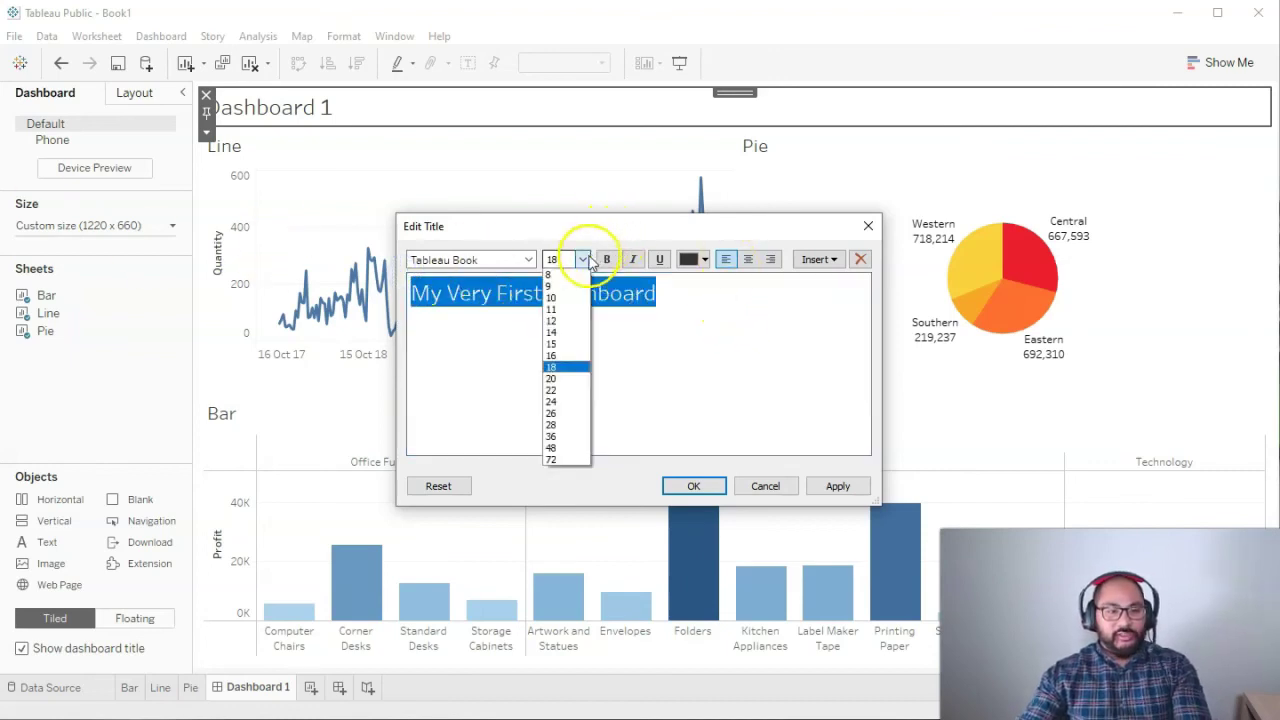
click(556, 389)
click(689, 259)
click(786, 283)
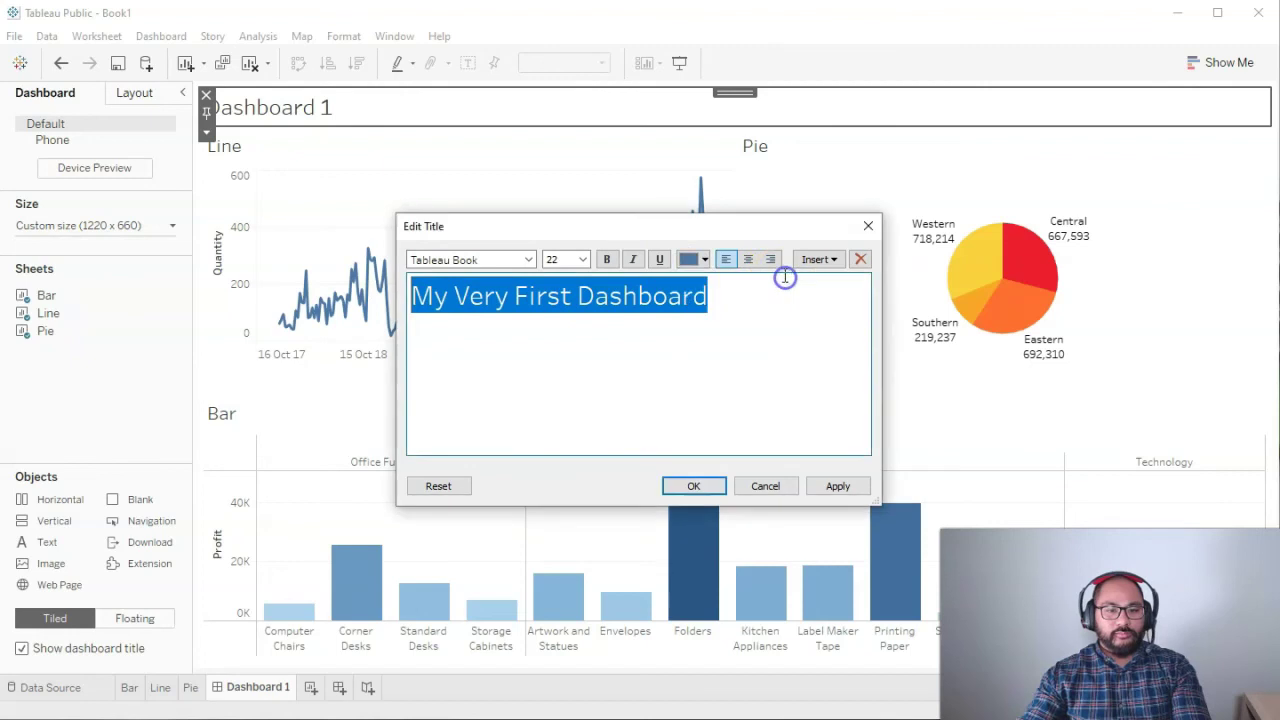
click(748, 260)
click(725, 347)
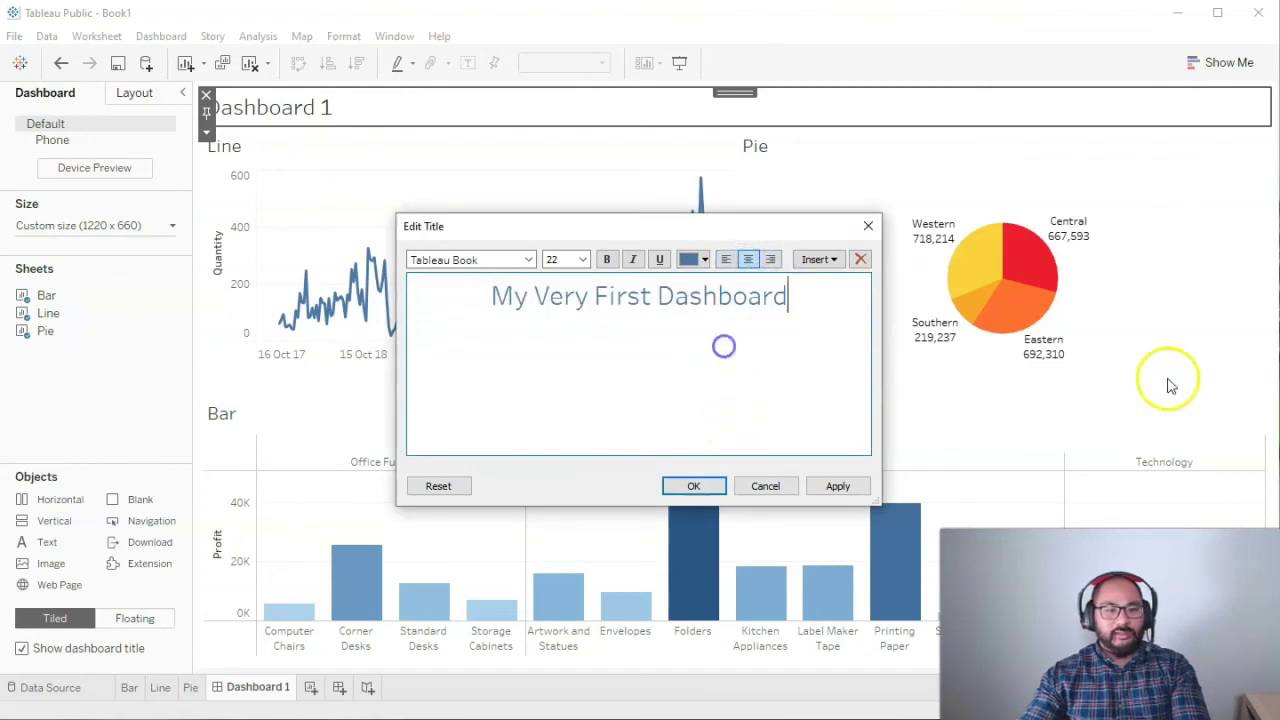
click(700, 490)
click(728, 124)
- Change the Line chart's title to "Line Charts are Cool"
double_click(243, 152)
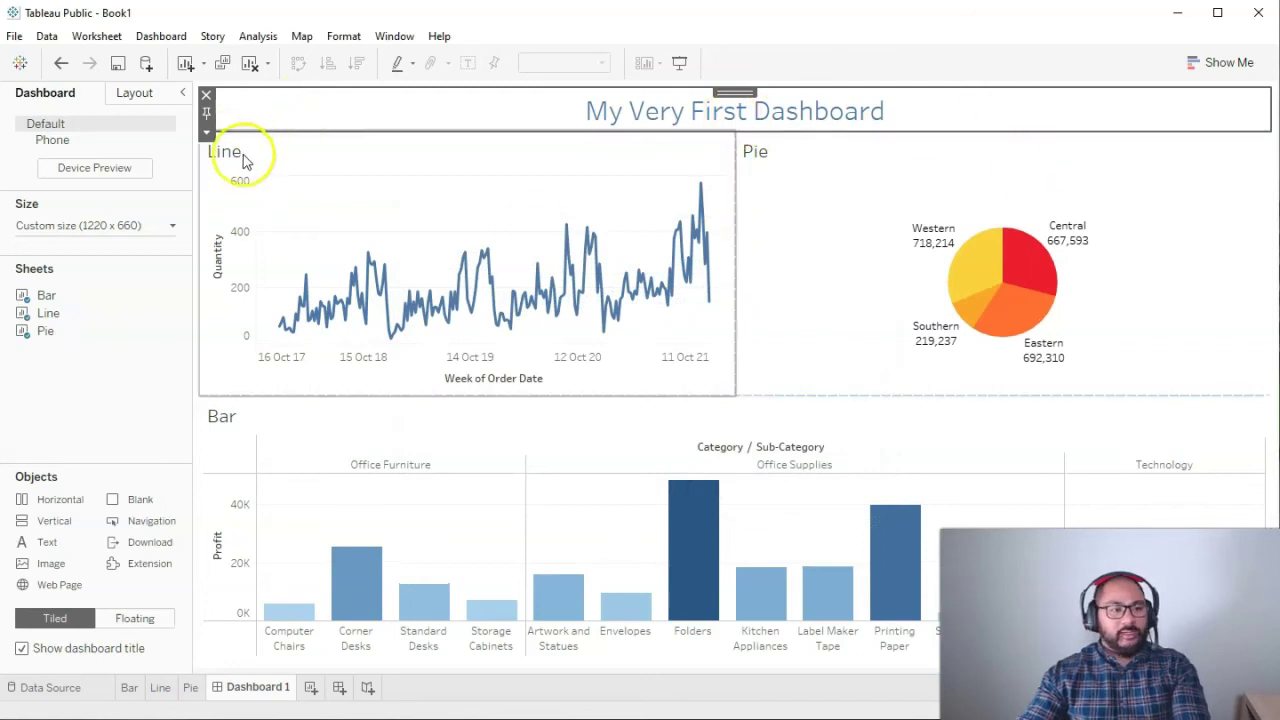
key(ctrl+a)
text(L)
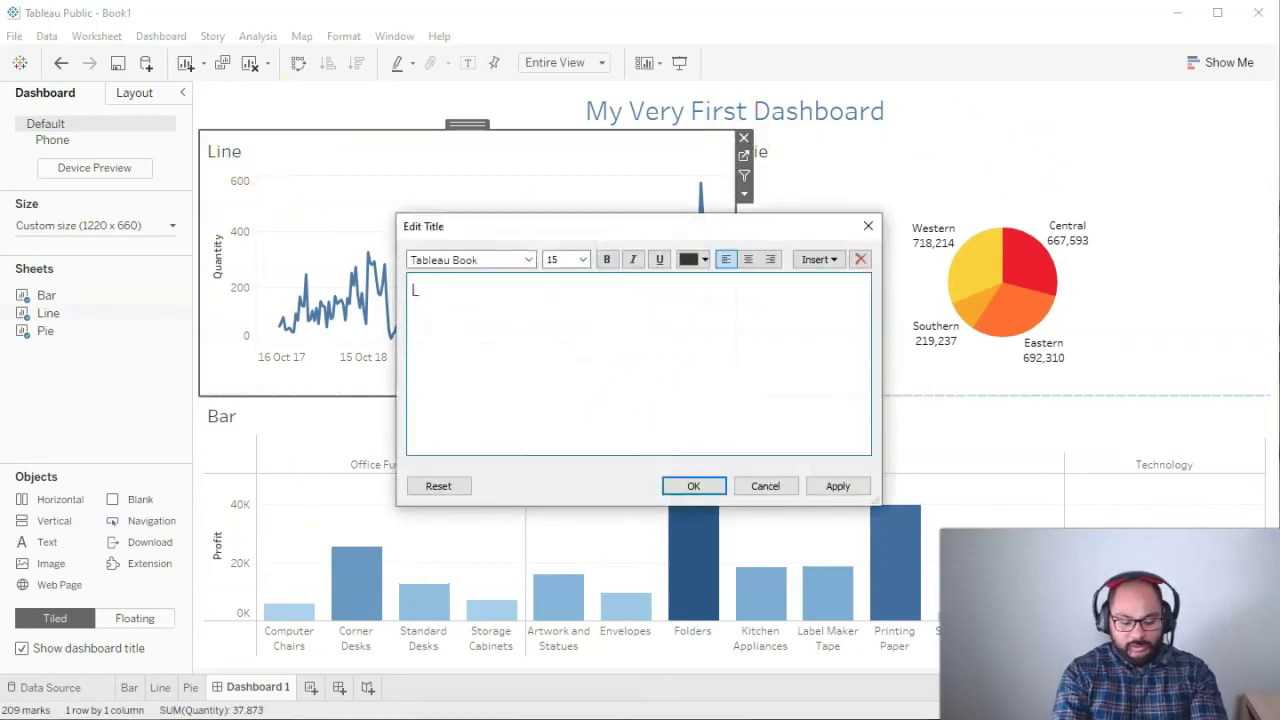
key(BackSpace)
key(BackSpace)
key(BackSpace)
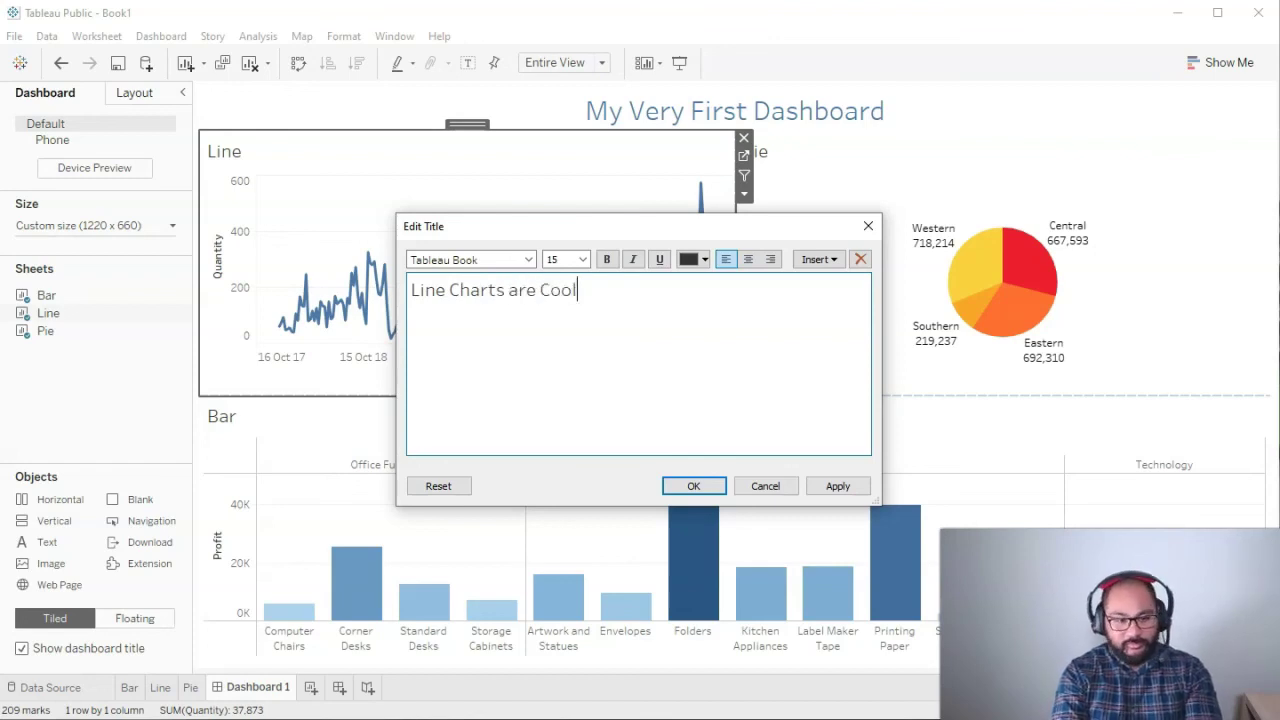
click(712, 486)
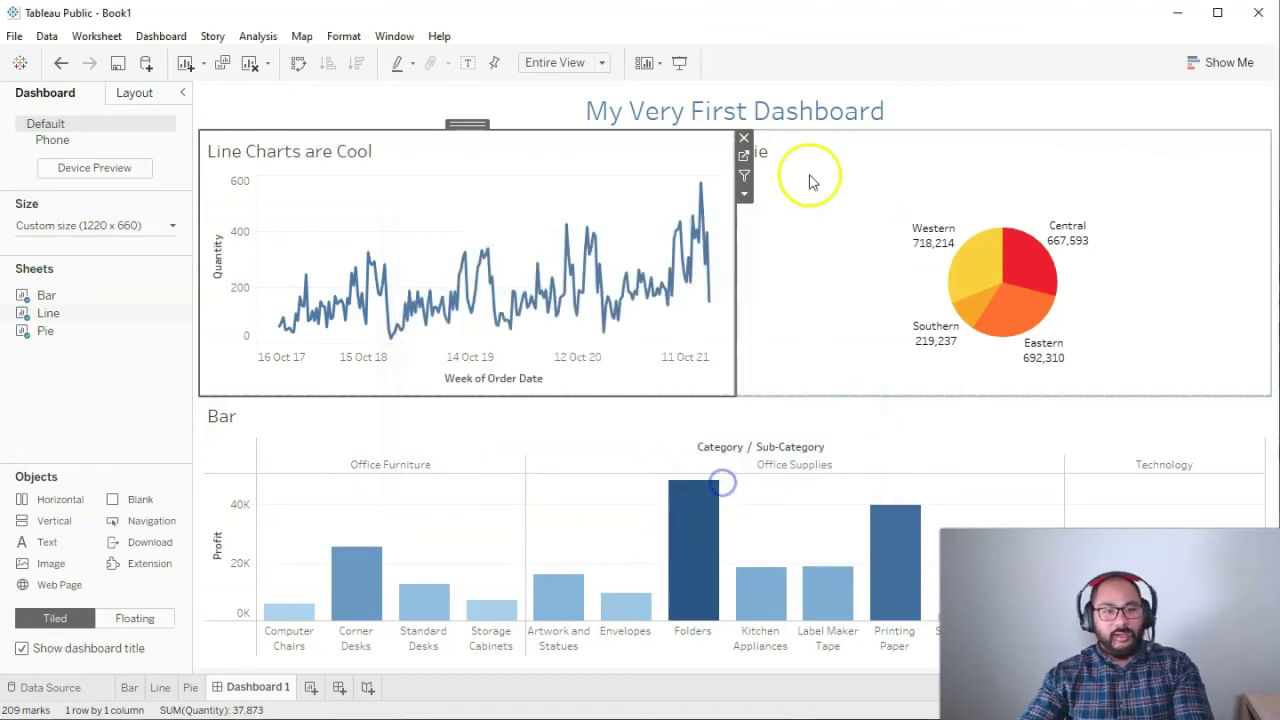
- Change the Pie chart's title to "Mmmmmm....Pie"
click(790, 153)
double_click(790, 153)
key(ctrl+a)
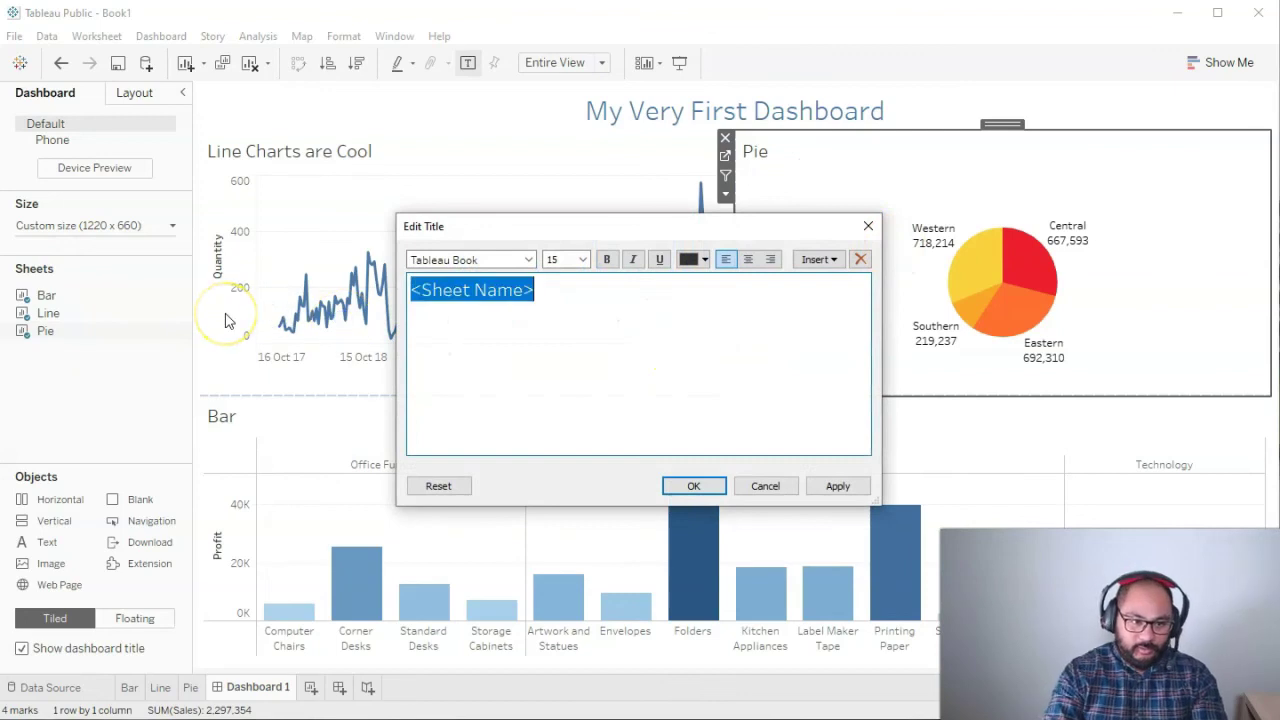
text(Mmmmmm....Pie)
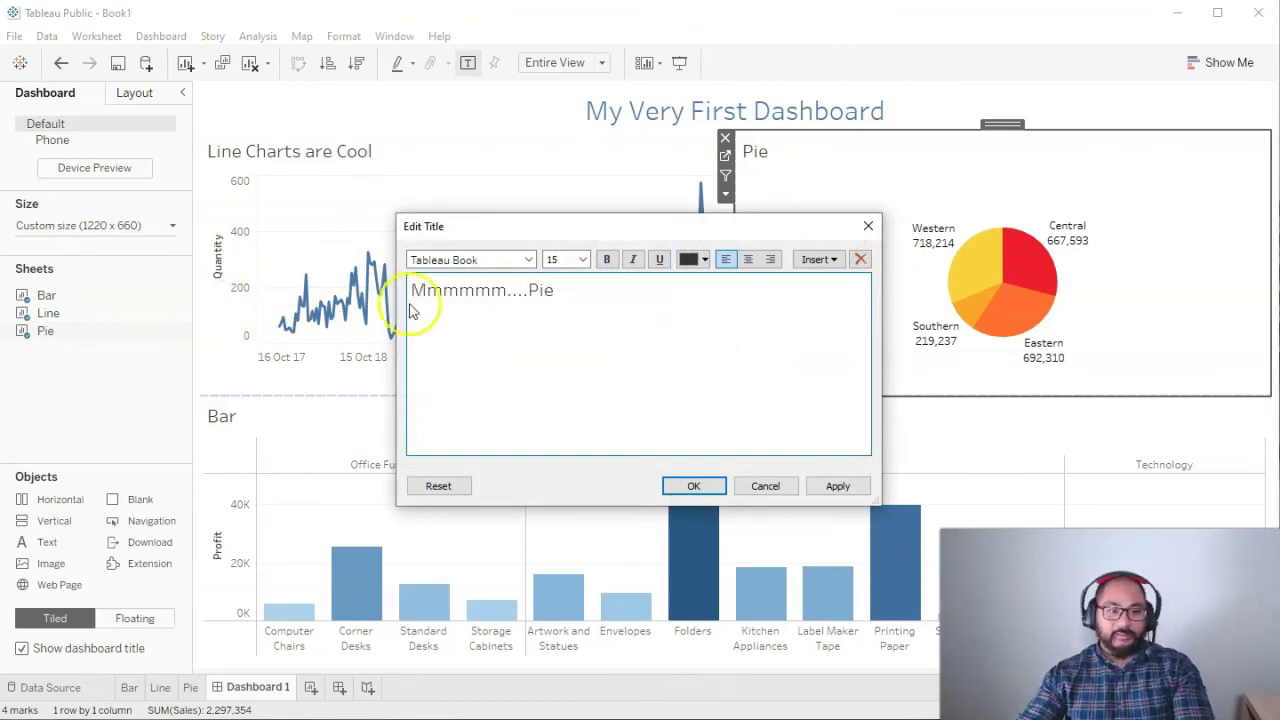
click(693, 486)
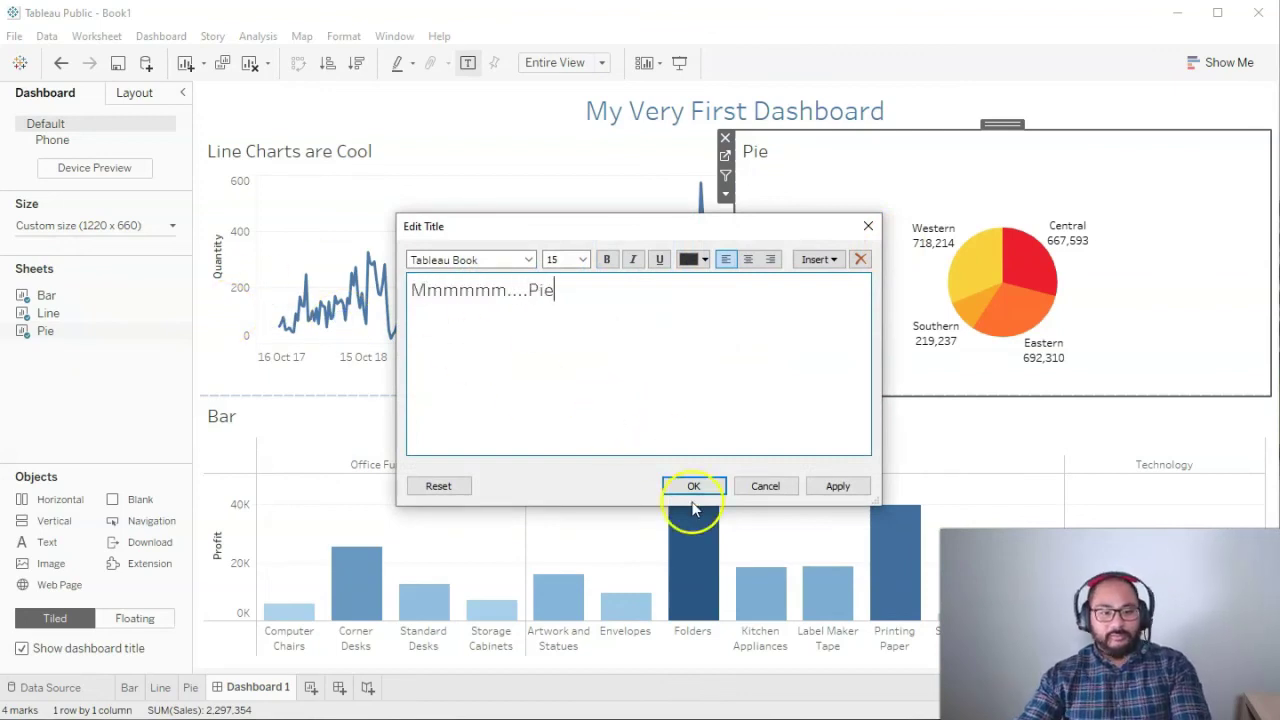
- Change the Bar chart's title to "This is Actually a Column Chart!"
double_click(226, 425)
key(ctrl+a)
text(This is Actually a Column Chart)
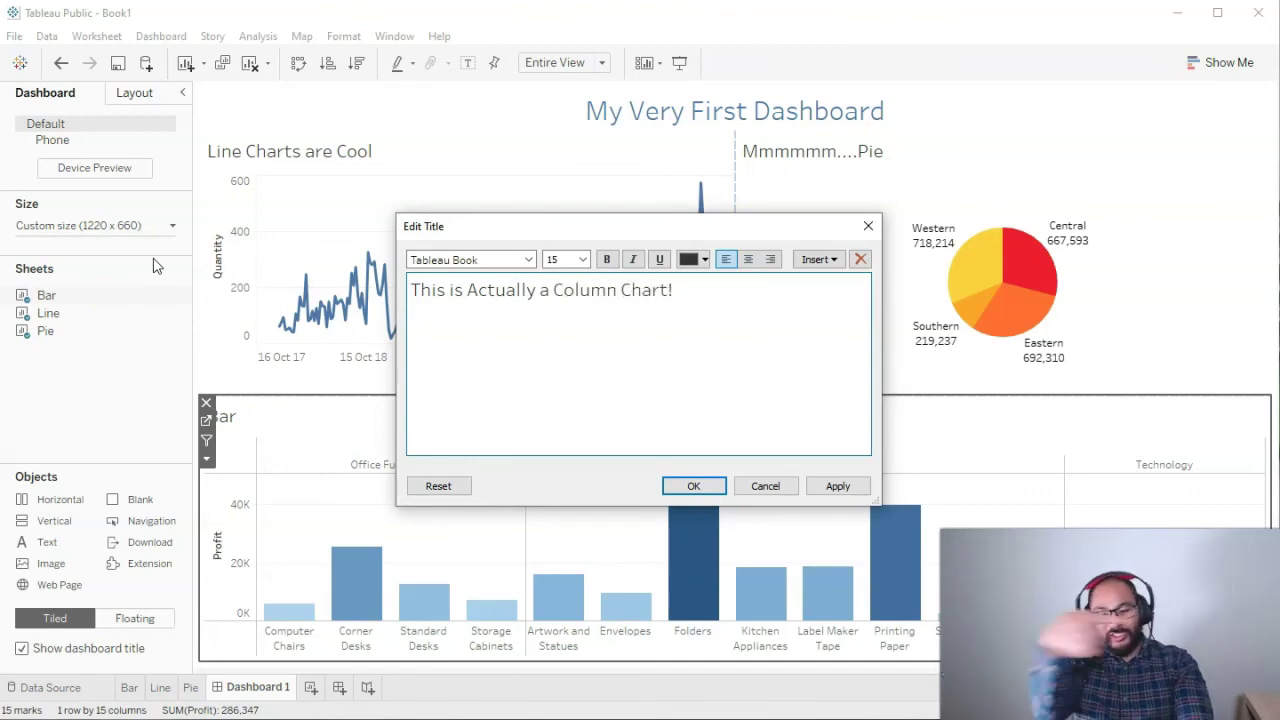
click(693, 487)
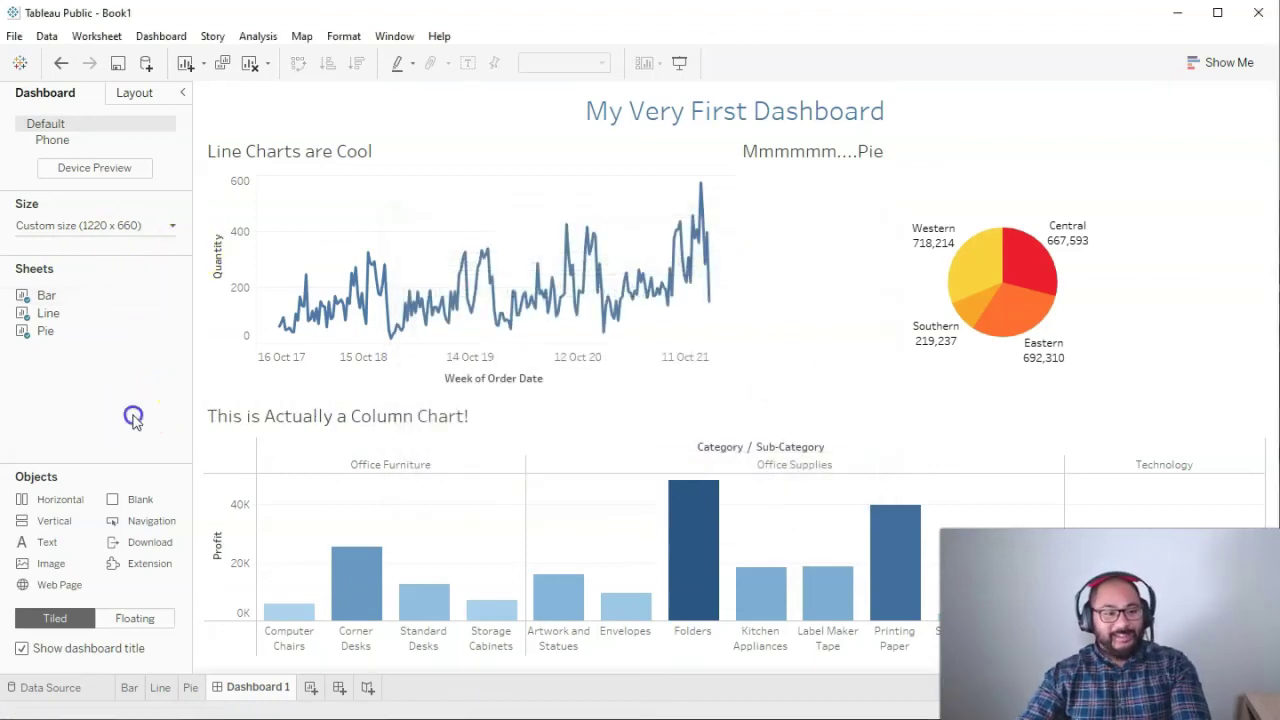